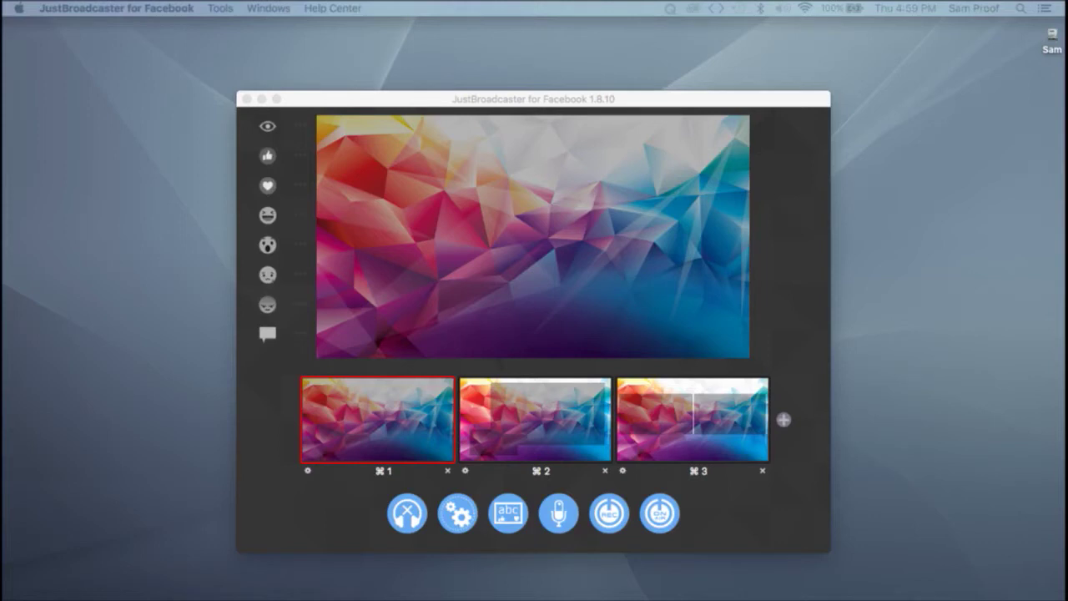
- Bring the JustBroadcaster window forward and switch it to full screen
left_click(786, 309)
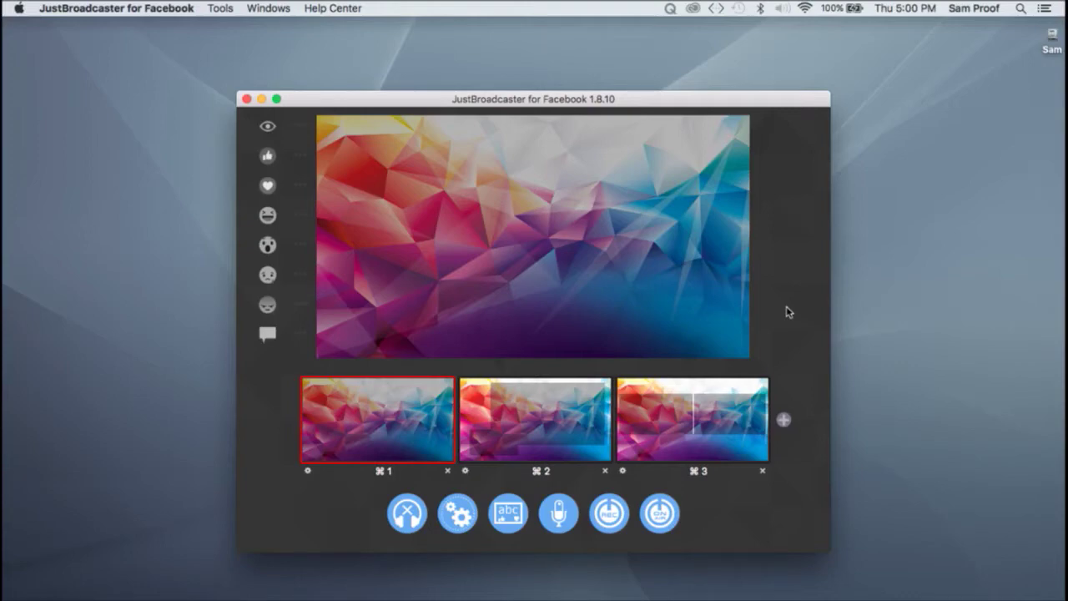
left_click(276, 99)
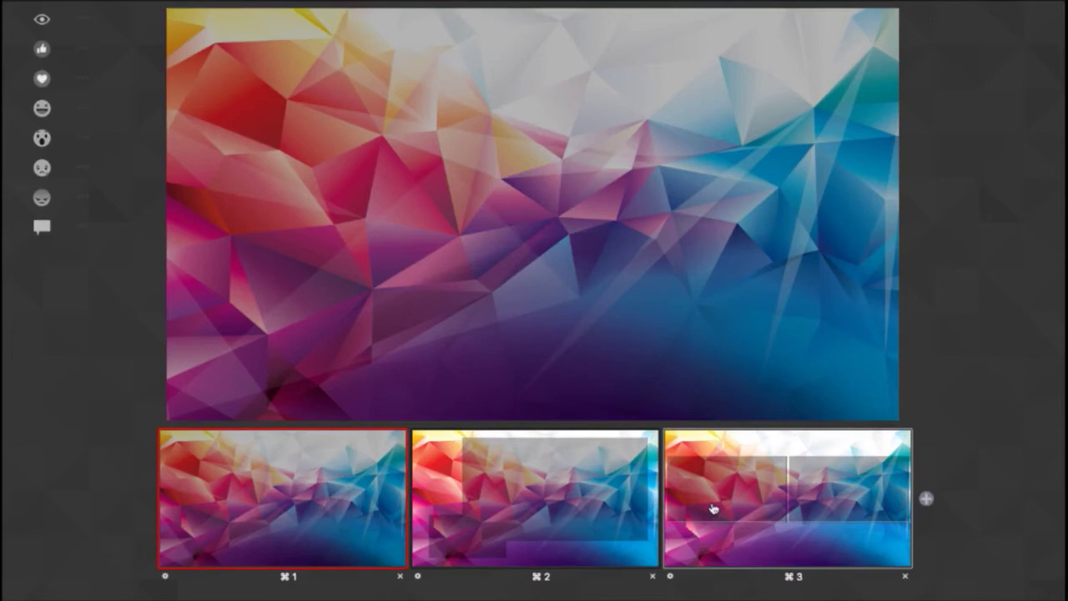
- Create a fourth scene from a layout template, keeping transition None and toggling auto play/pause
left_click(927, 500)
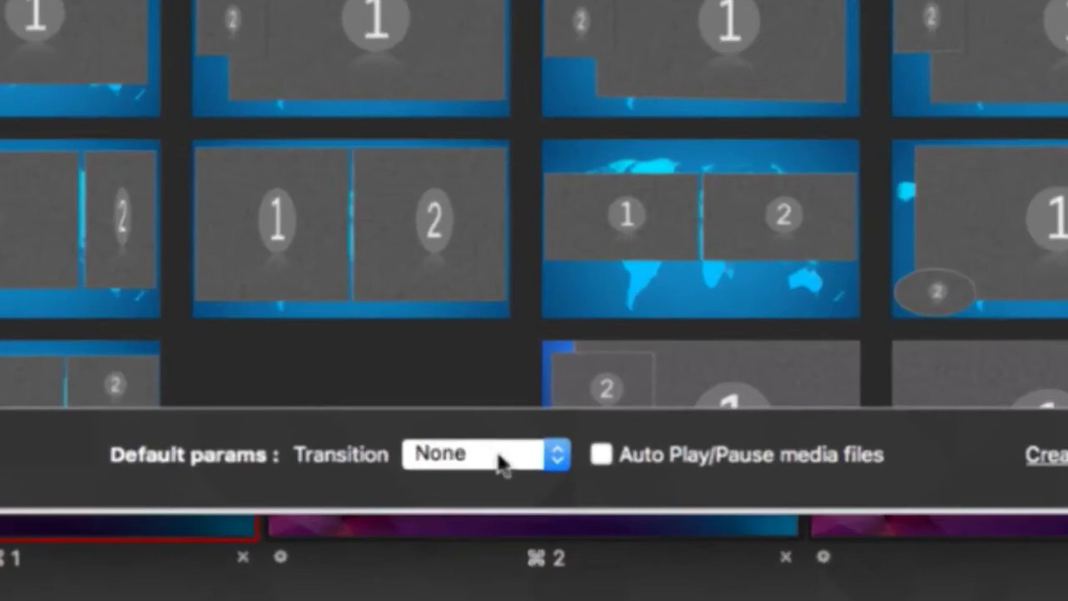
left_click(500, 464)
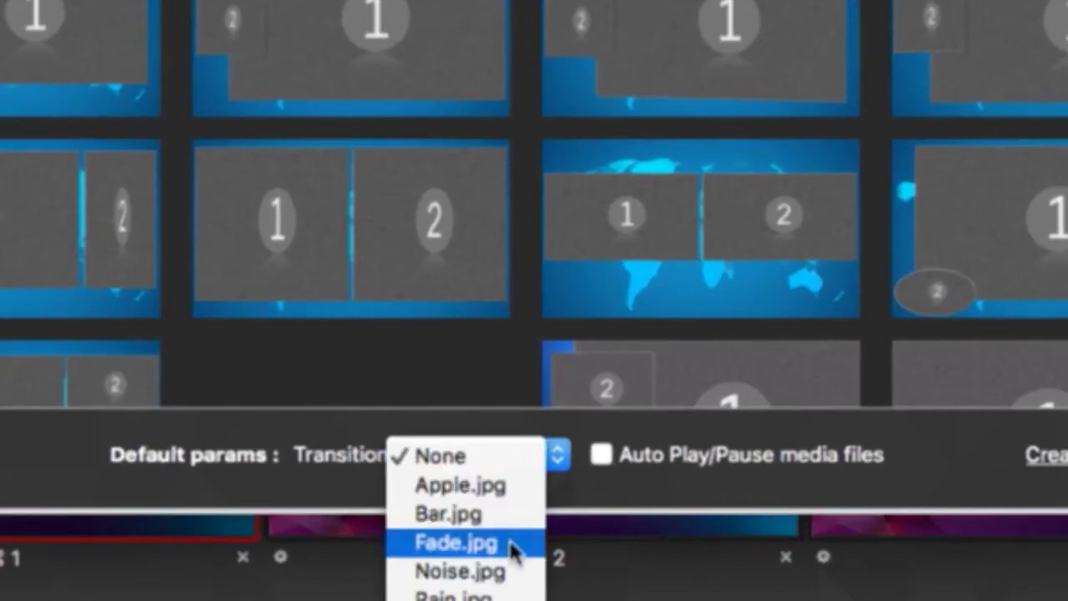
left_click(605, 492)
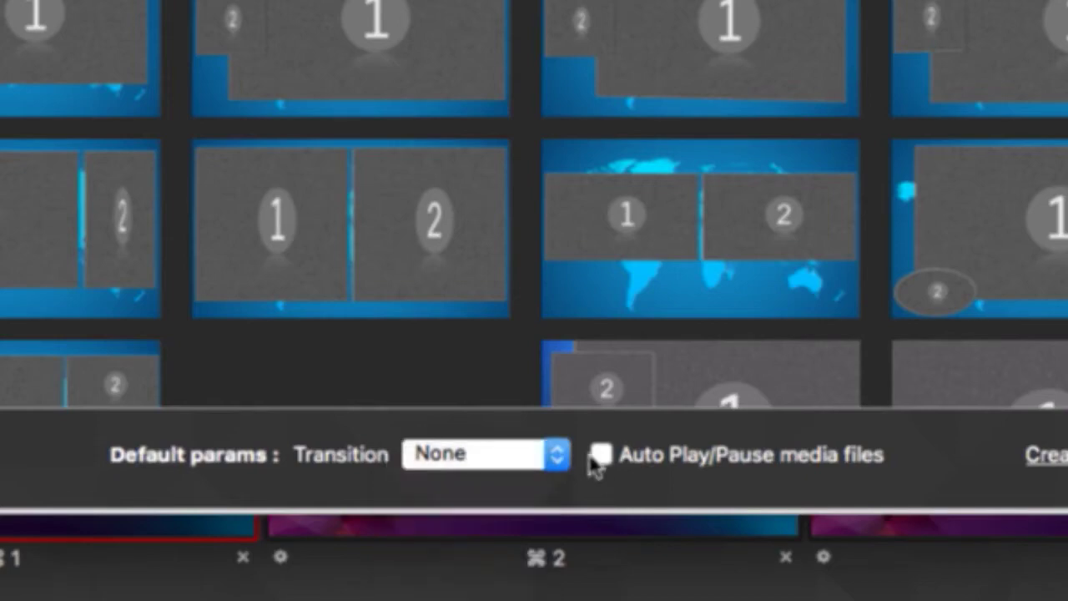
left_click(599, 460)
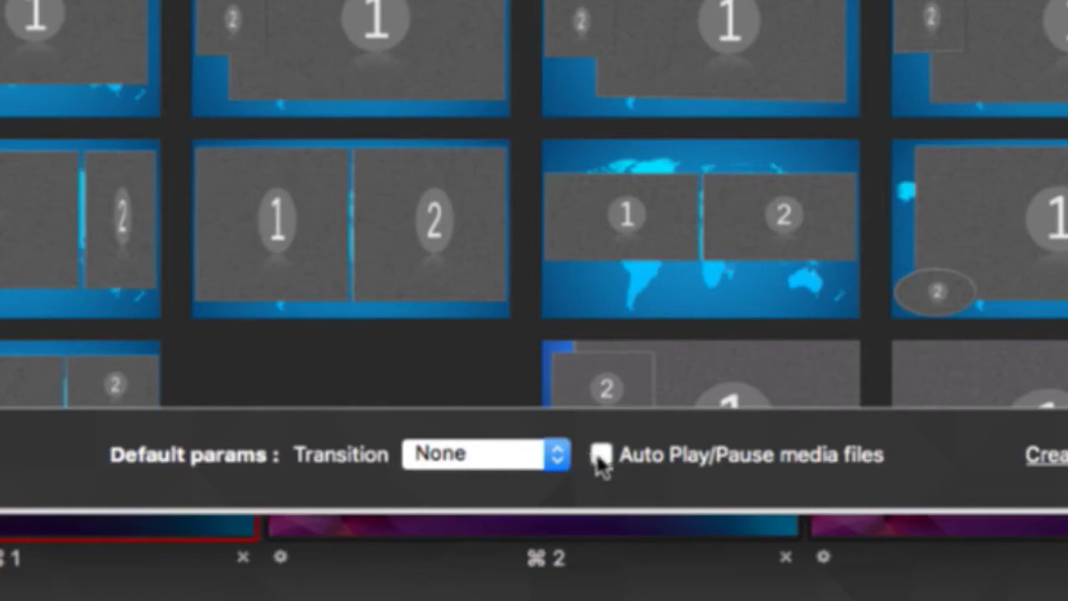
left_click(601, 464)
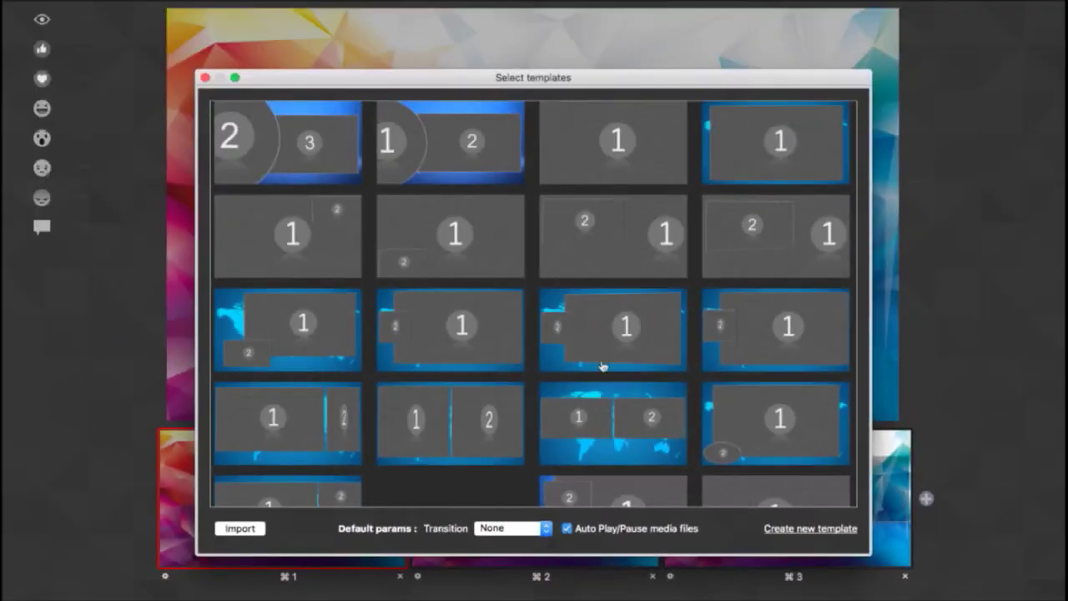
left_click(603, 364)
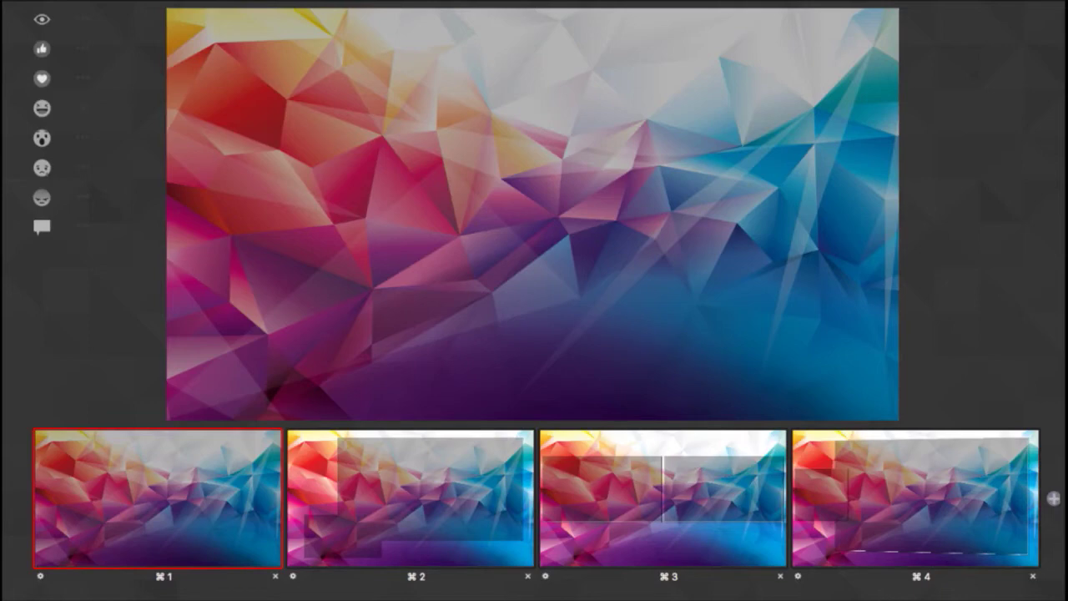
- Check scenes 3 and 4, then select scene 2 and list its webcam sources
left_click(431, 493)
left_click(614, 505)
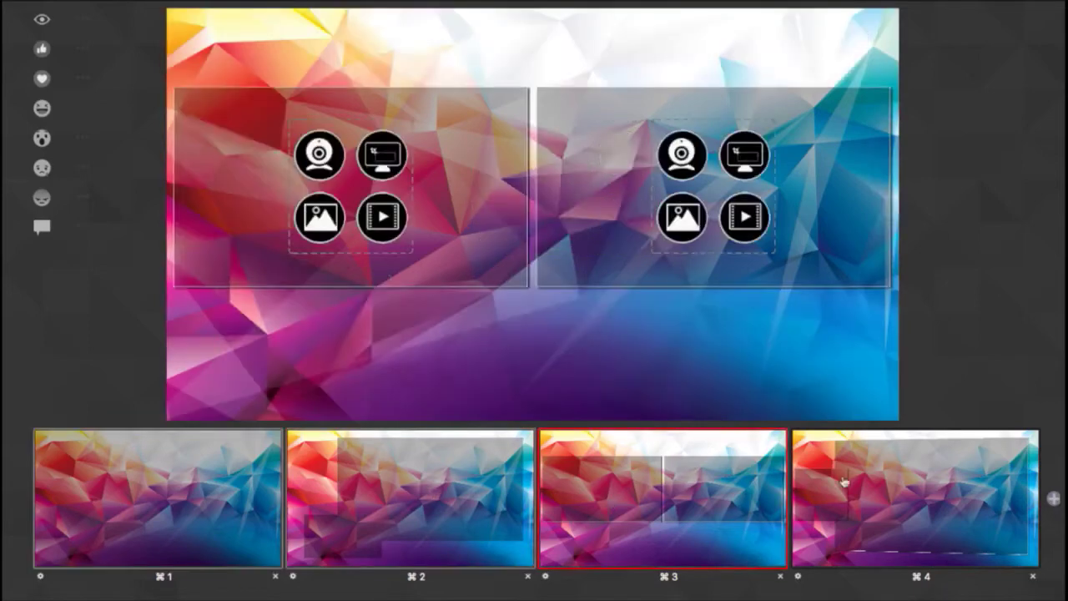
left_click(876, 487)
left_click(433, 497)
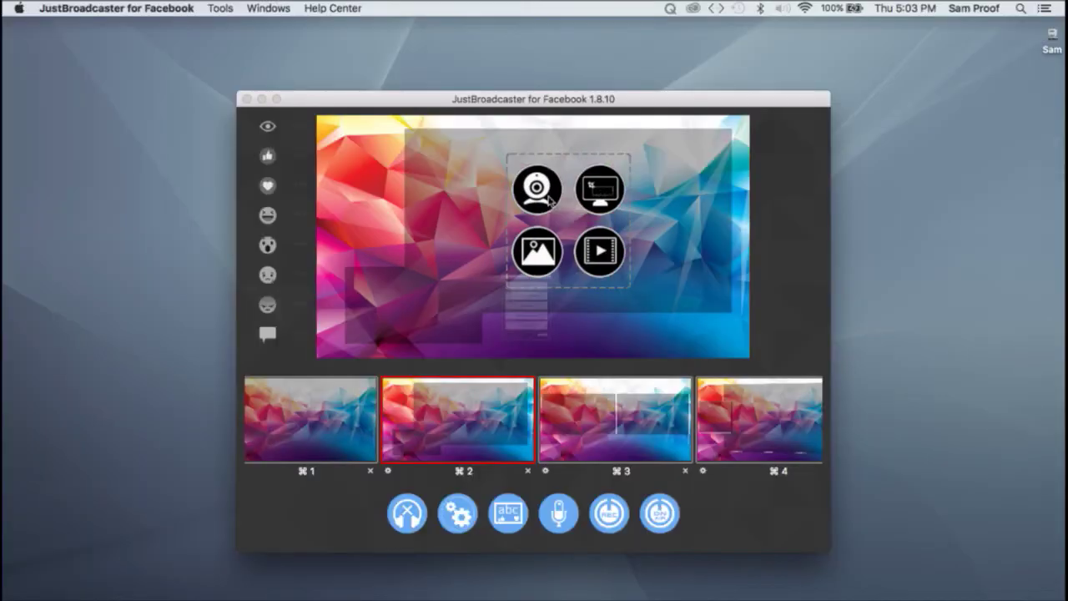
left_click(561, 153)
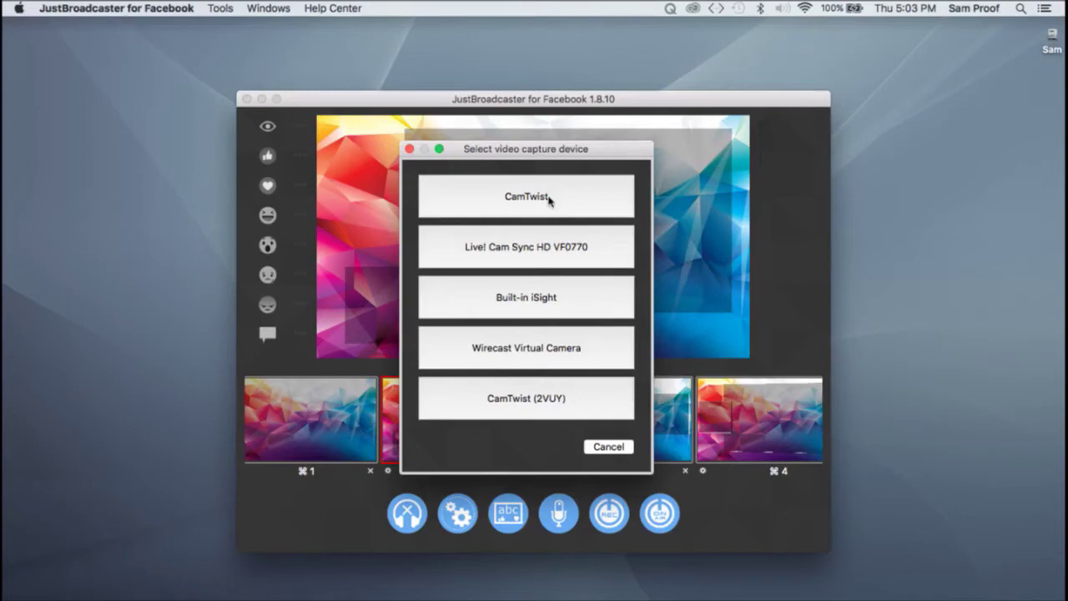
- Preview the Built-in iSight camera in scene 2 and review its Camera Settings
left_click(541, 296)
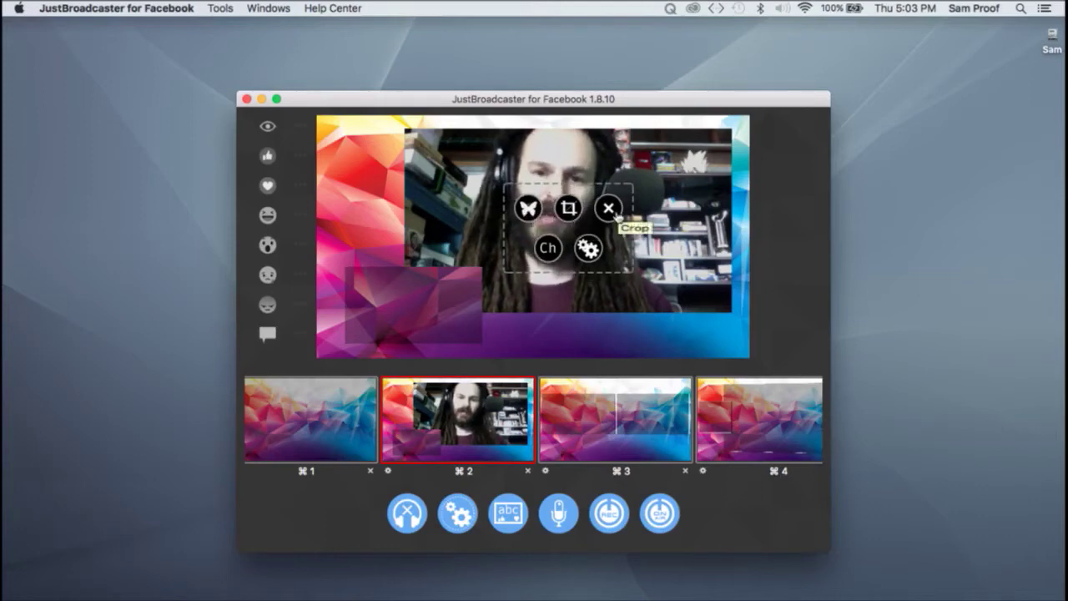
left_click(588, 248)
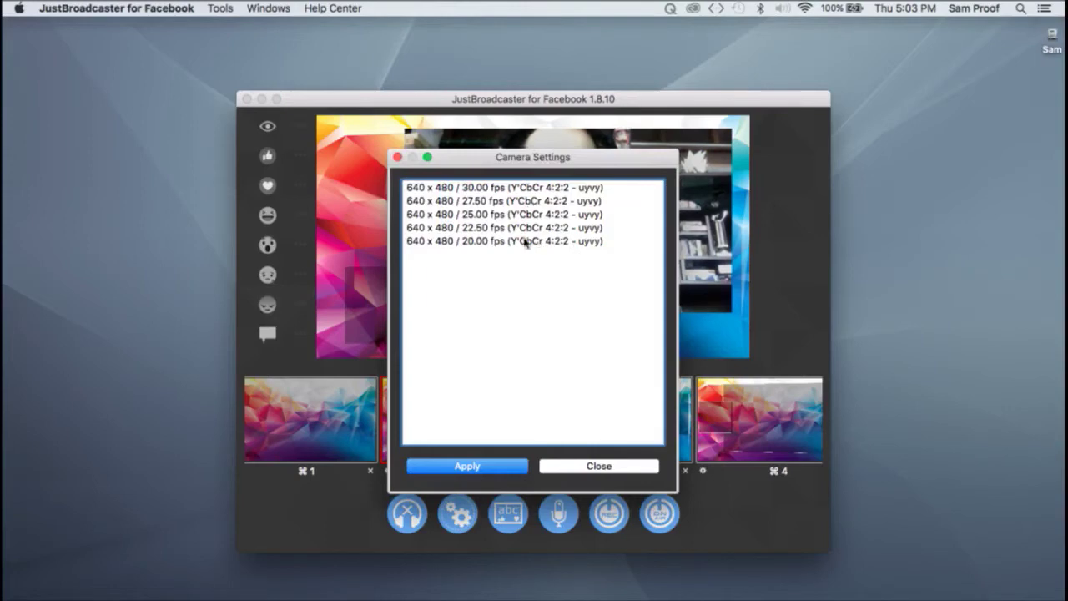
left_click(584, 468)
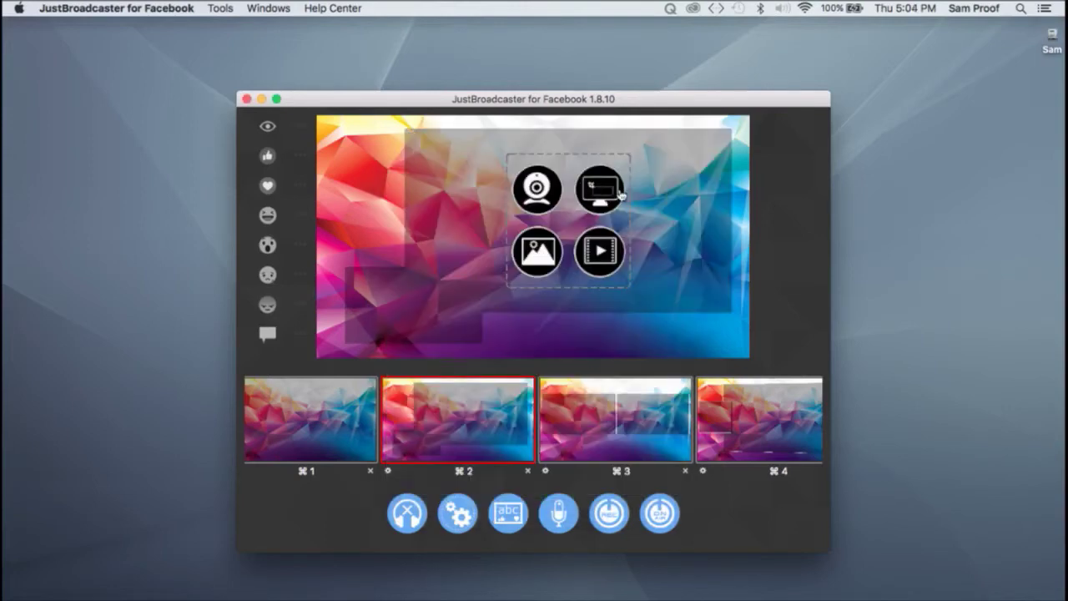
left_click(595, 195)
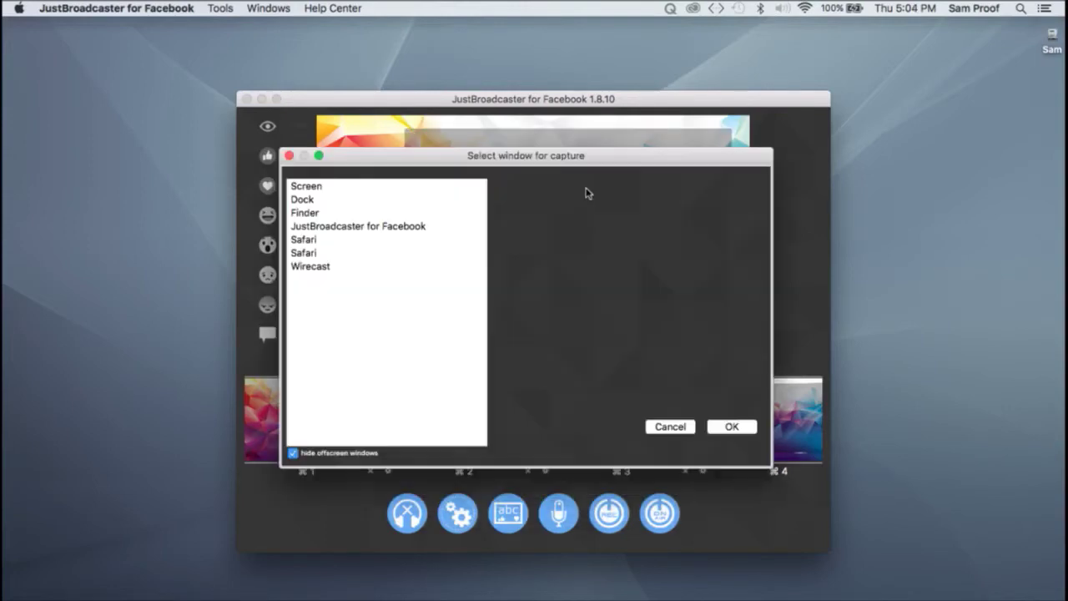
left_click(346, 252)
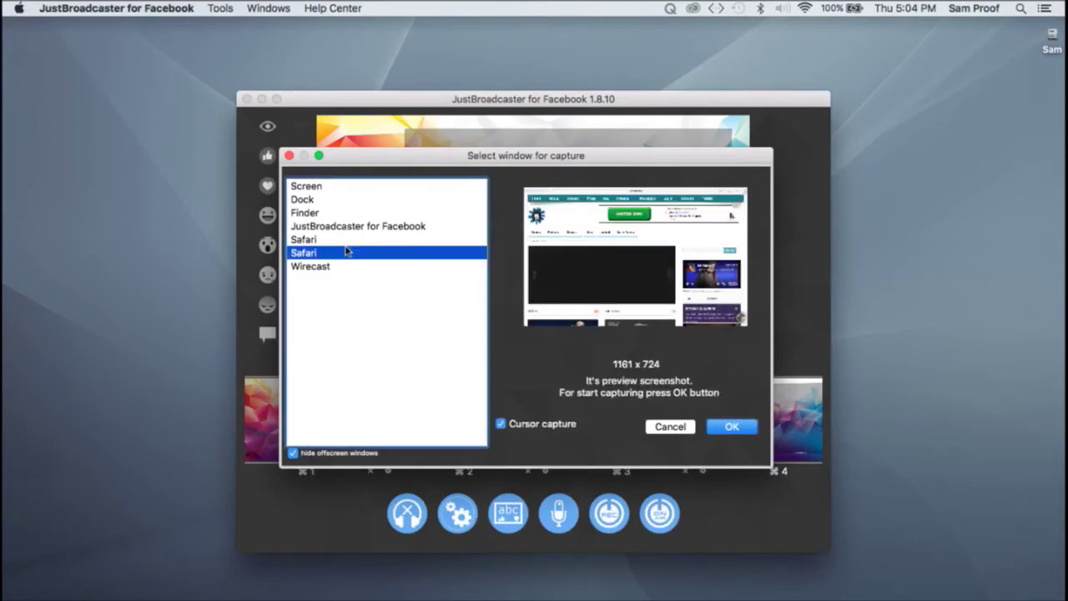
left_click(724, 430)
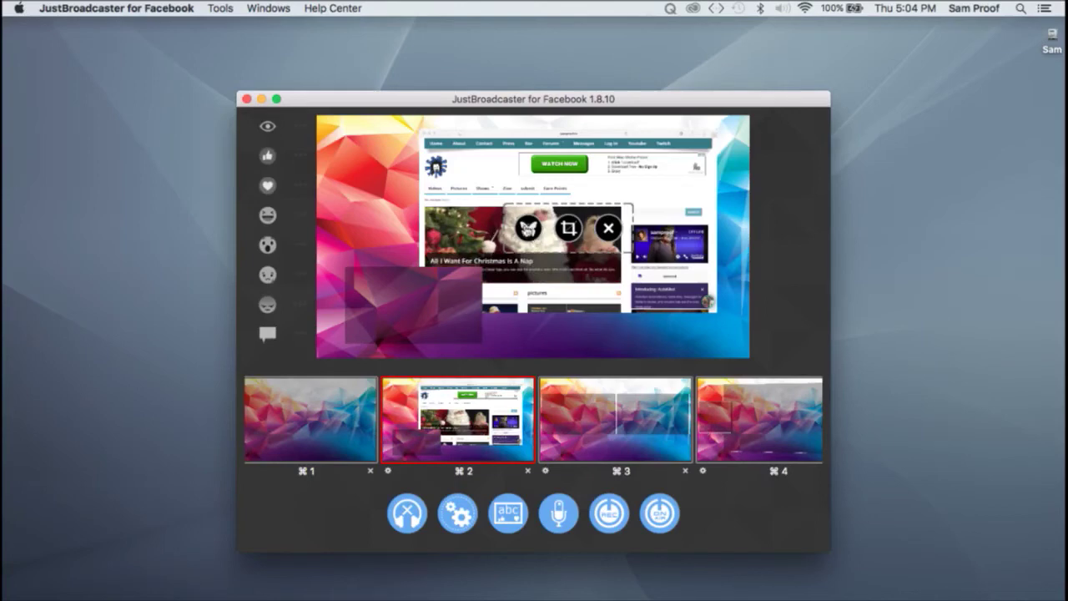
left_click(609, 228)
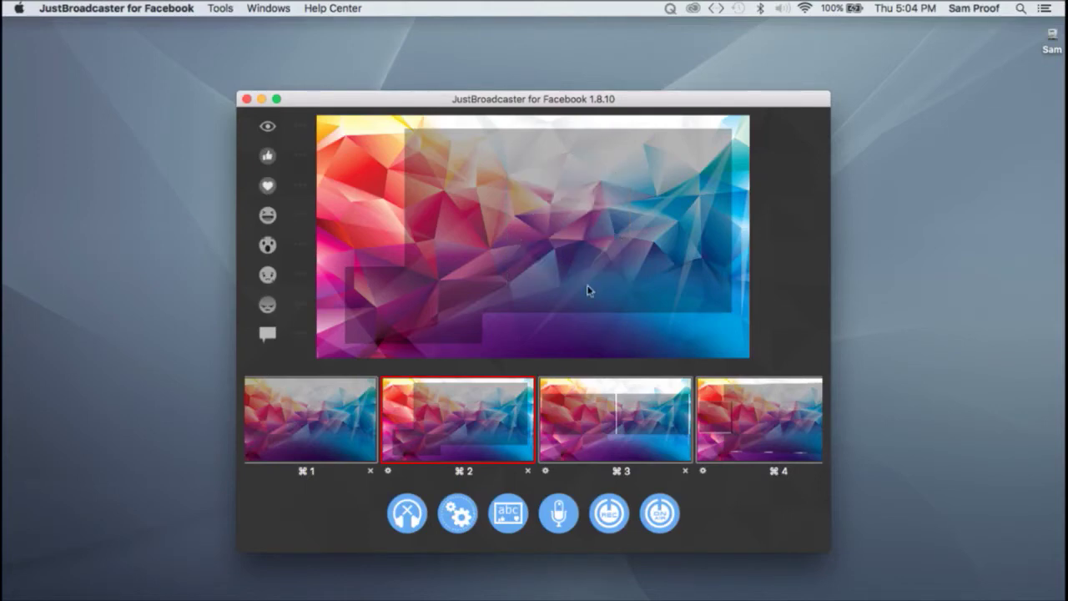
left_click(570, 247)
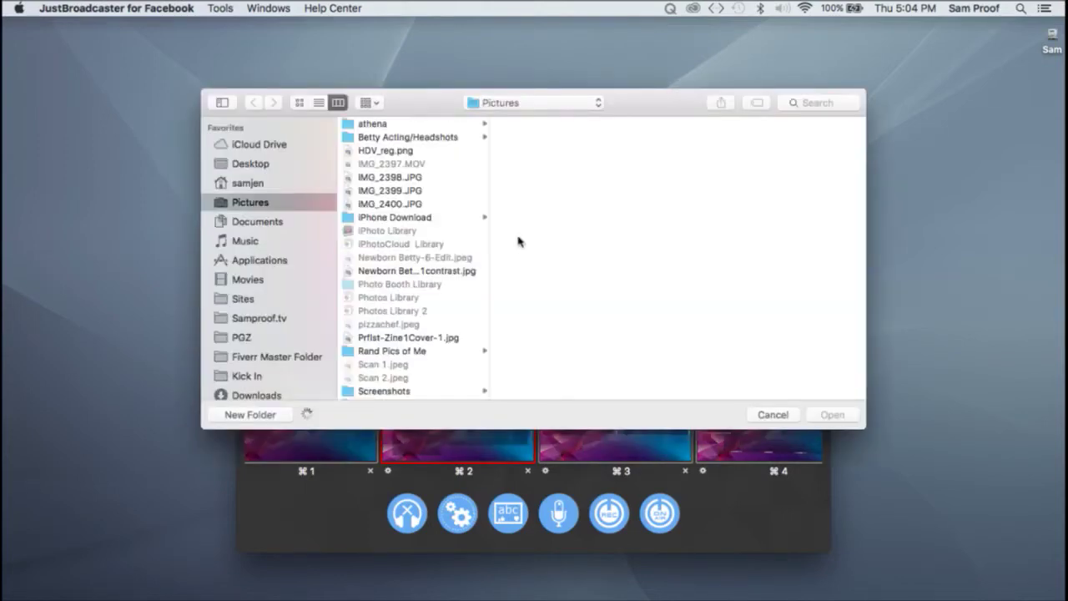
left_click(427, 193)
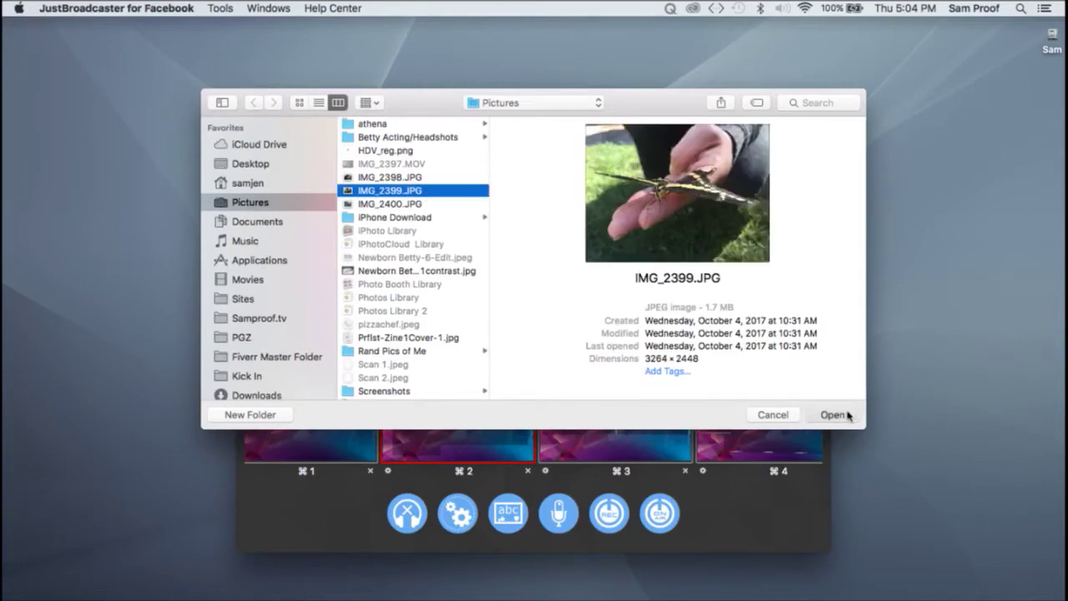
left_click(833, 414)
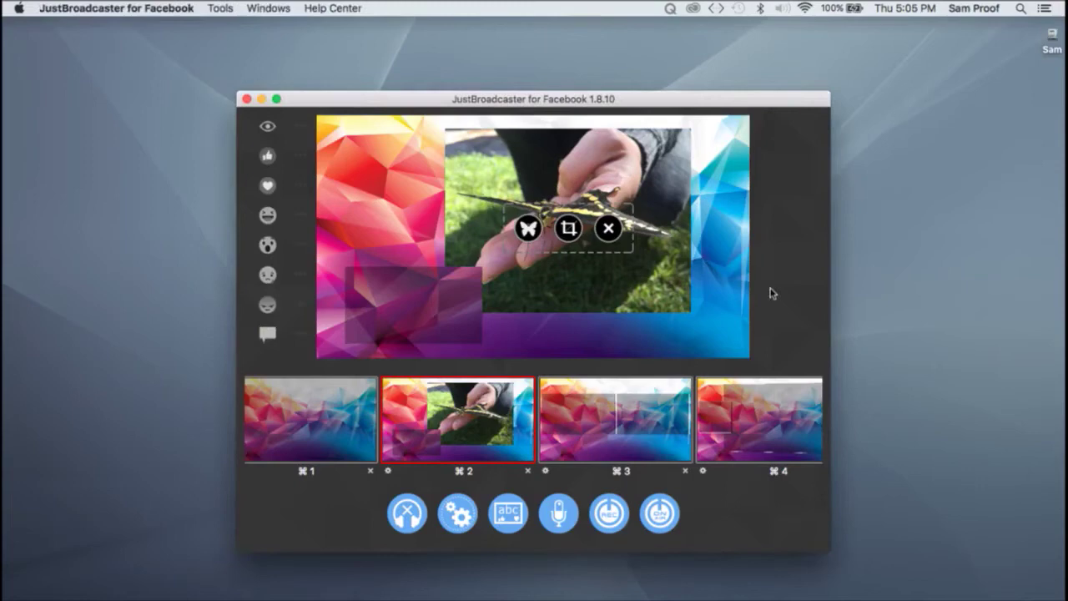
left_click(611, 235)
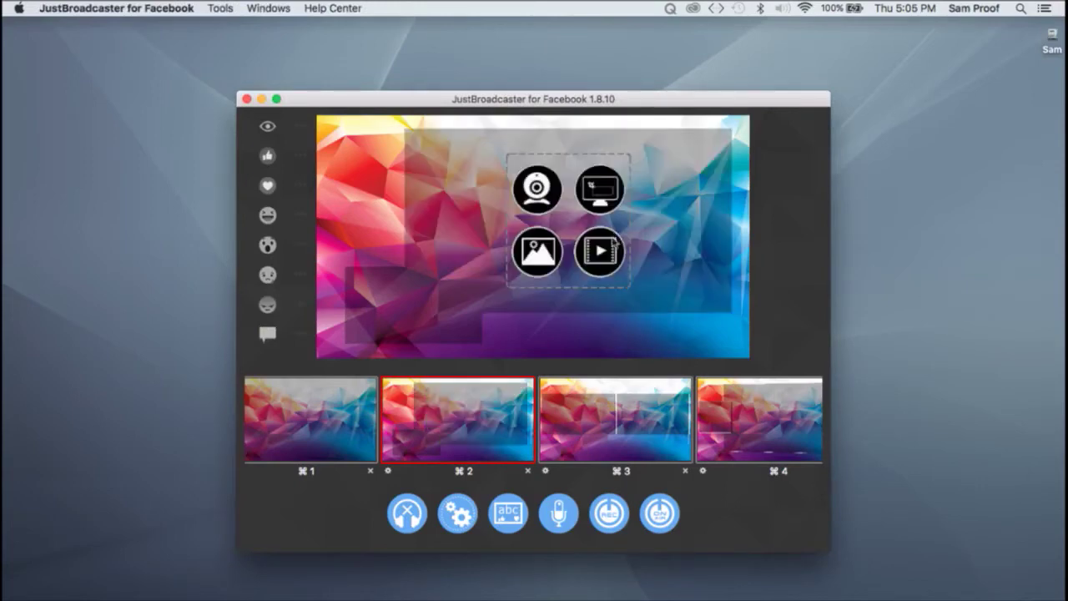
left_click(610, 244)
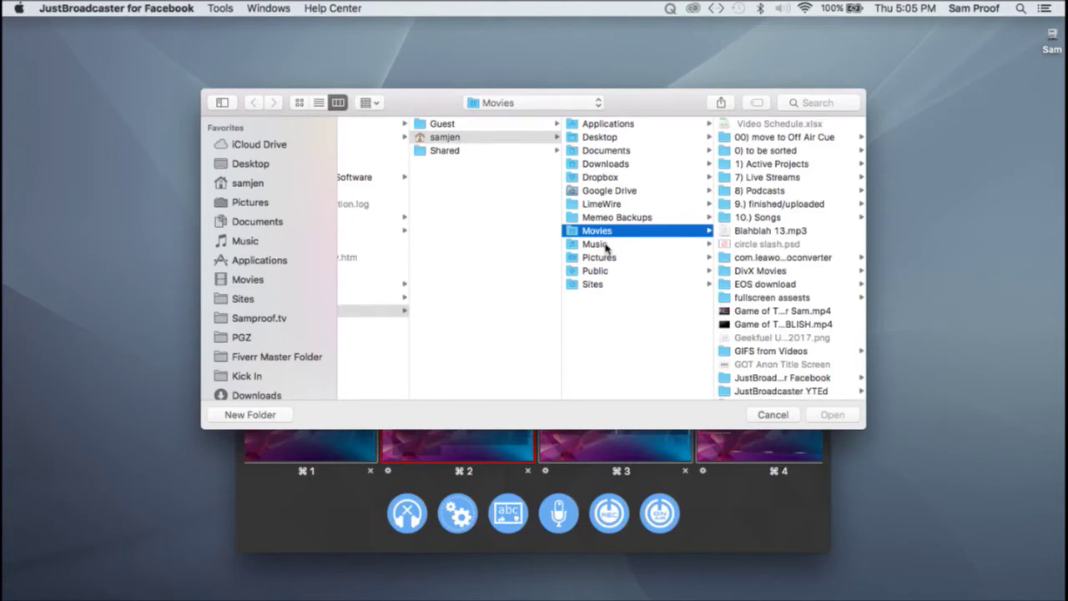
- Load the Game of Thrones MP4 from Movies into scene 2's main slot
left_click(808, 326)
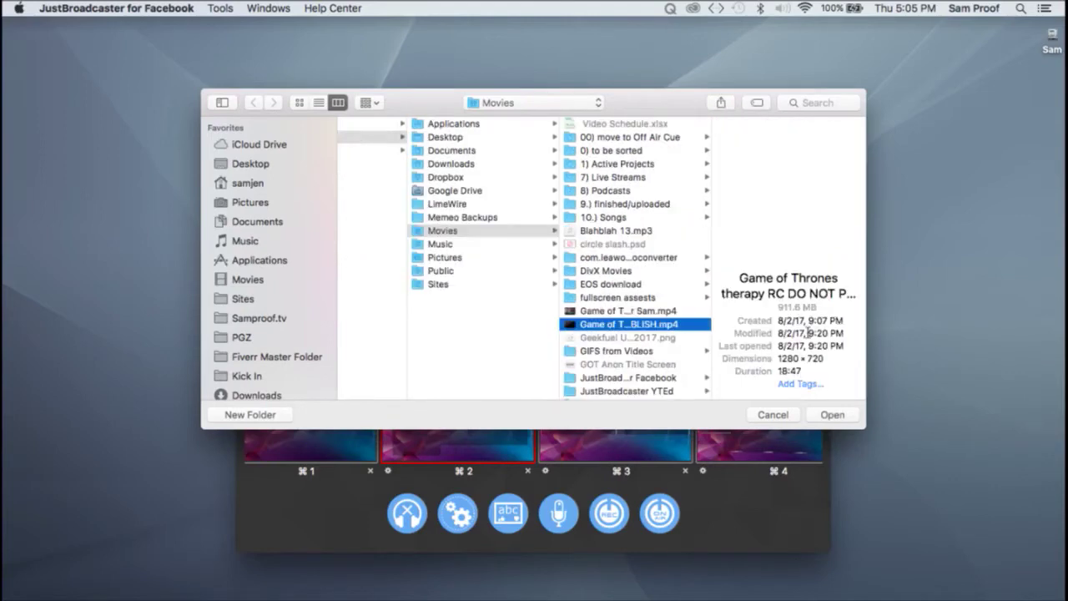
left_click(823, 415)
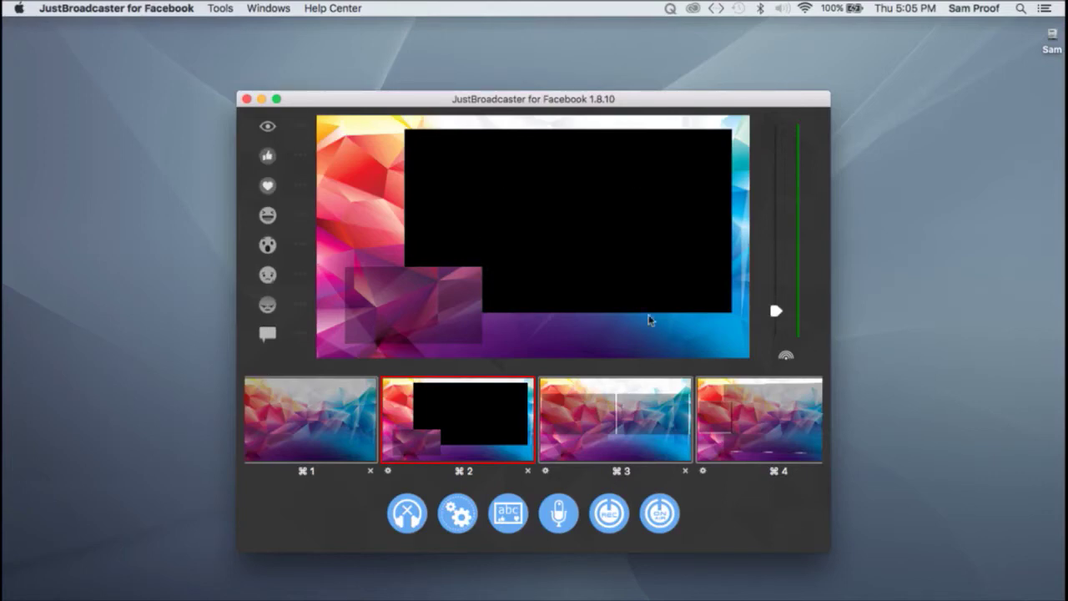
mouse_move(595, 292)
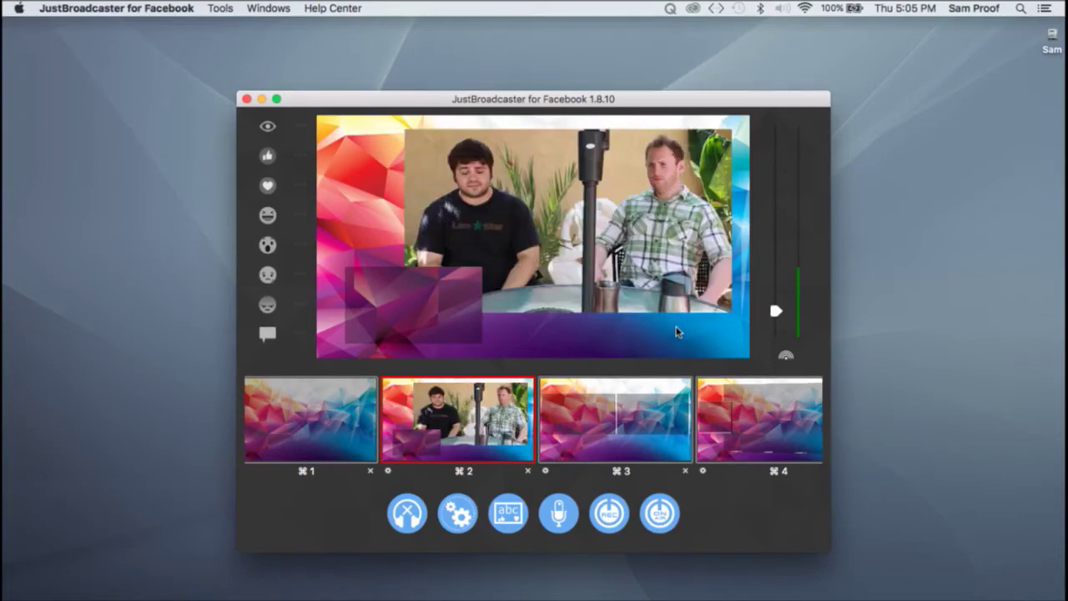
mouse_move(634, 250)
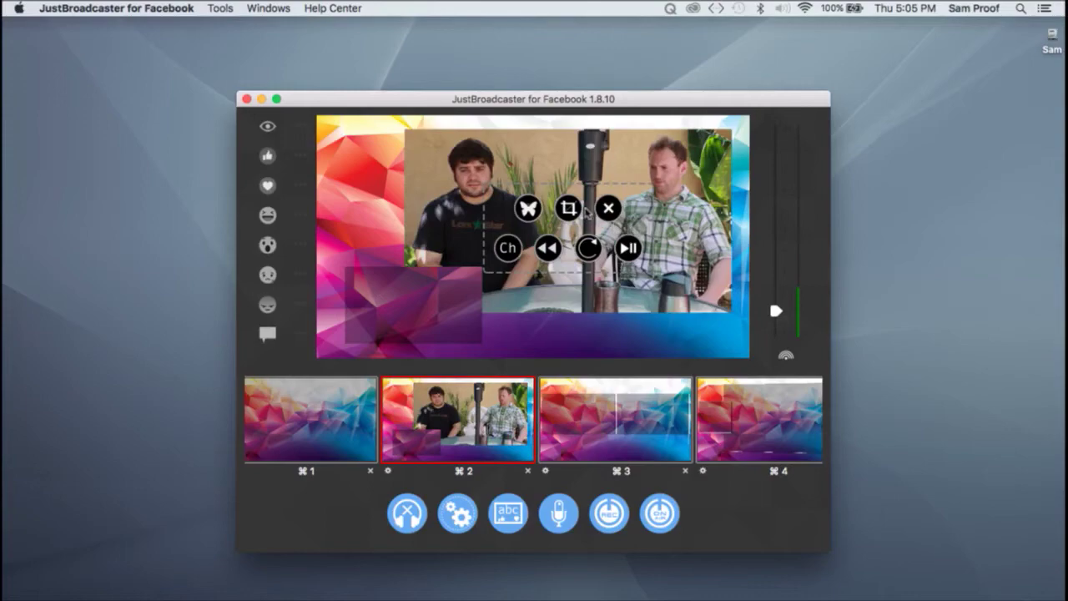
- Remove the video source from scene 2's main slot
left_click(609, 208)
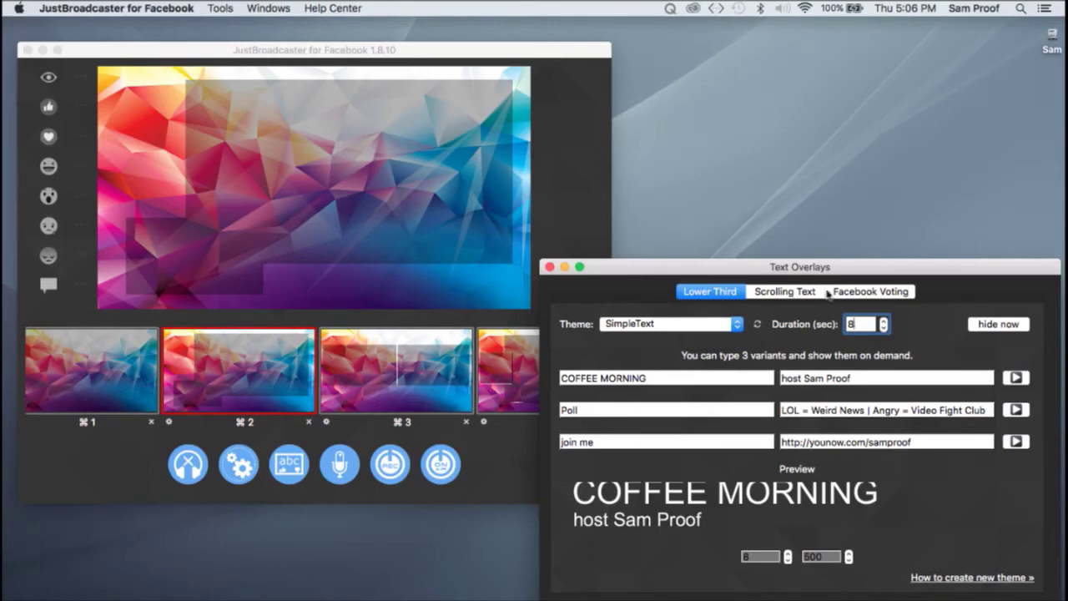
- Look over the Scrolling Text and Facebook Voting tabs, returning to Lower Third
left_click(786, 294)
left_click(838, 293)
left_click(706, 291)
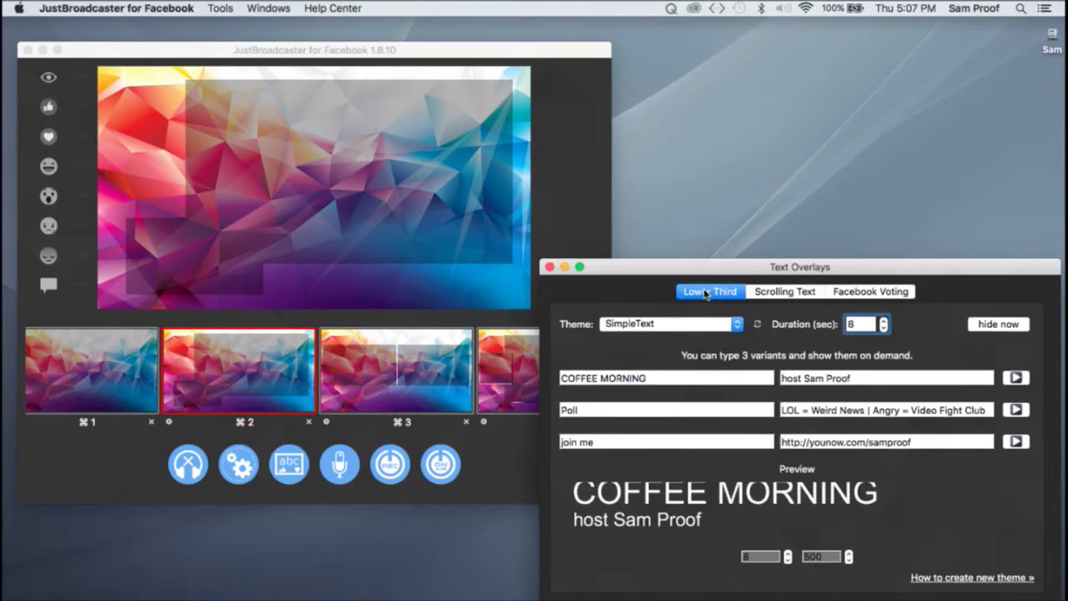
left_click(788, 292)
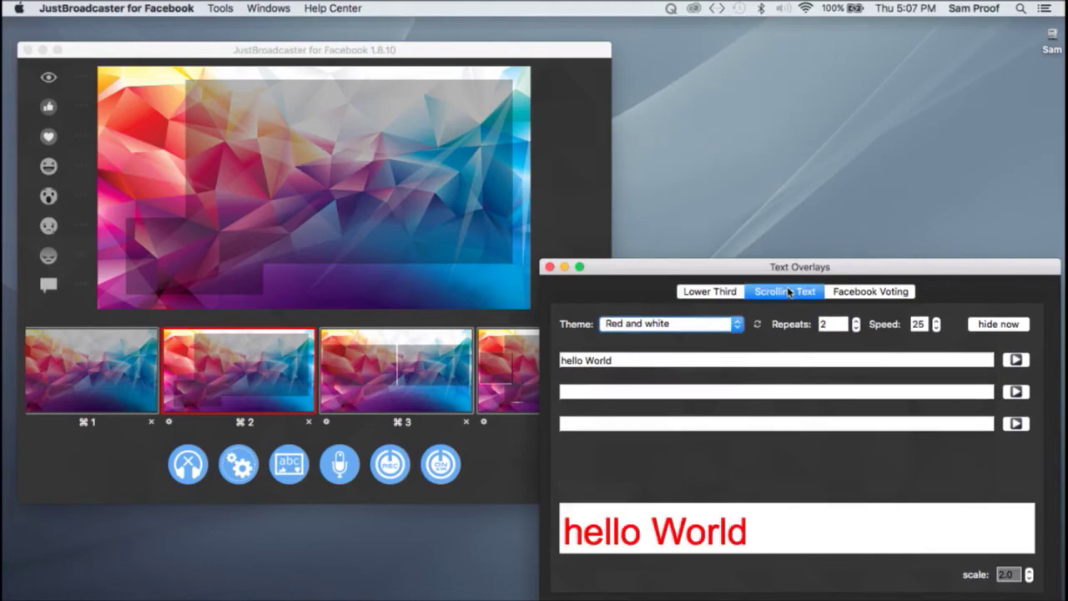
left_click(709, 290)
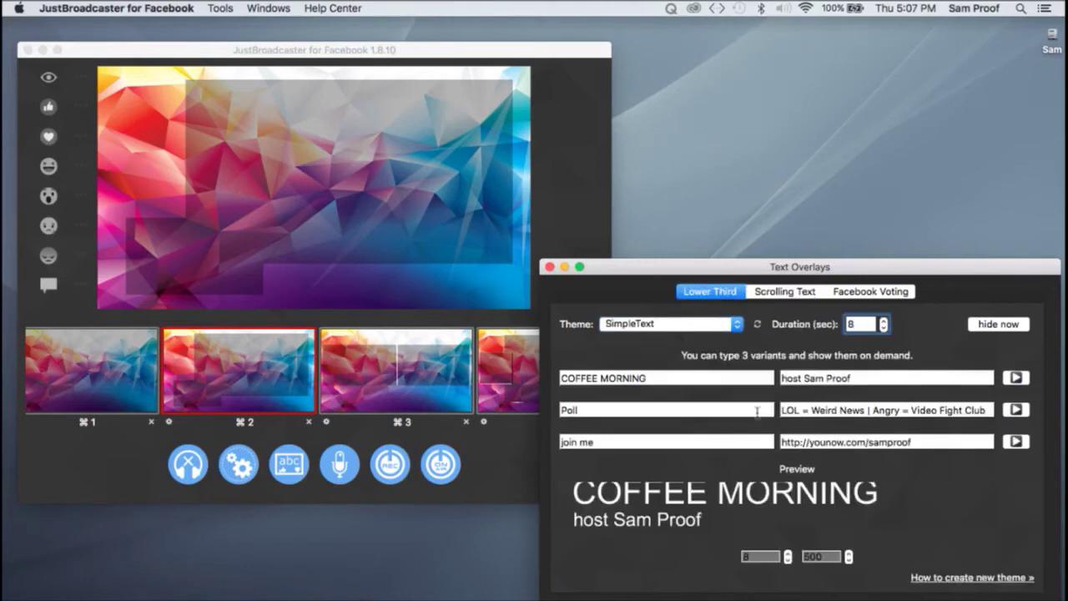
- Try the TV_BLUE_B_UP and SimpleTextGray themes, then settle on Green
left_click(726, 327)
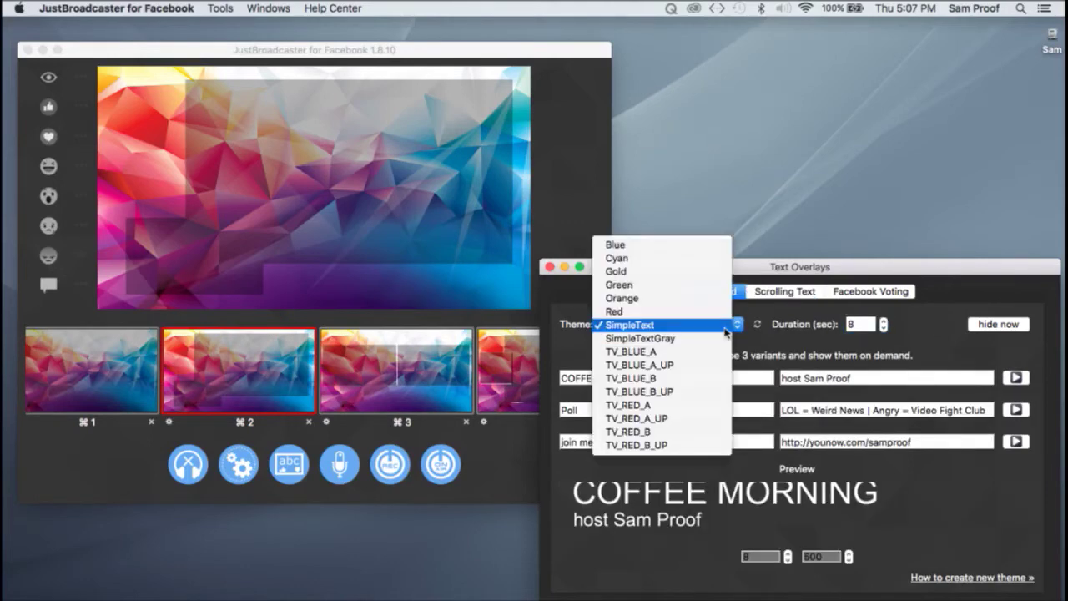
left_click(703, 391)
left_click(646, 336)
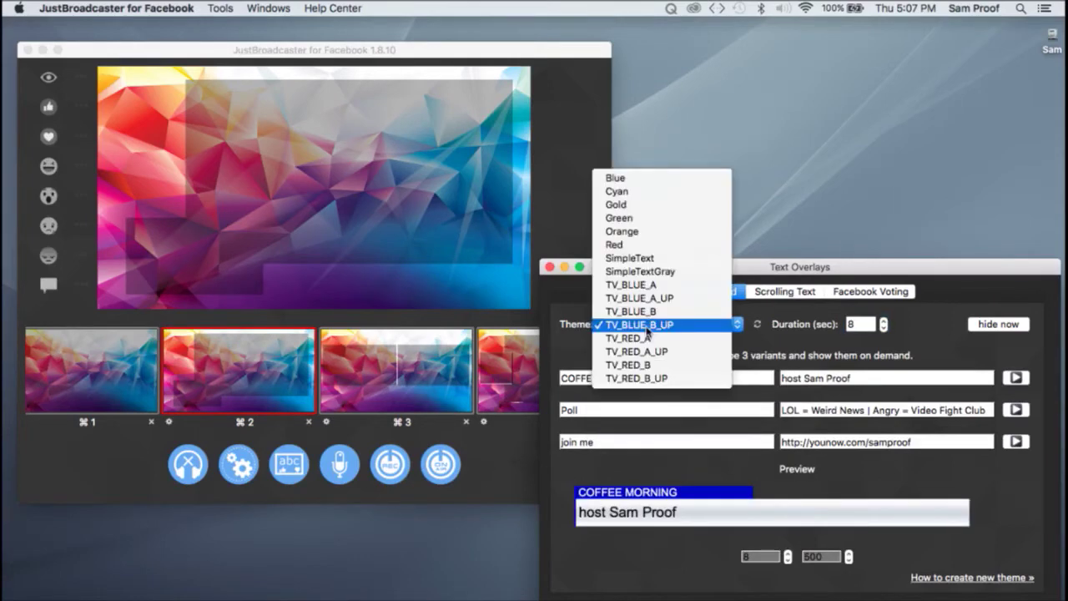
left_click(644, 273)
left_click(647, 337)
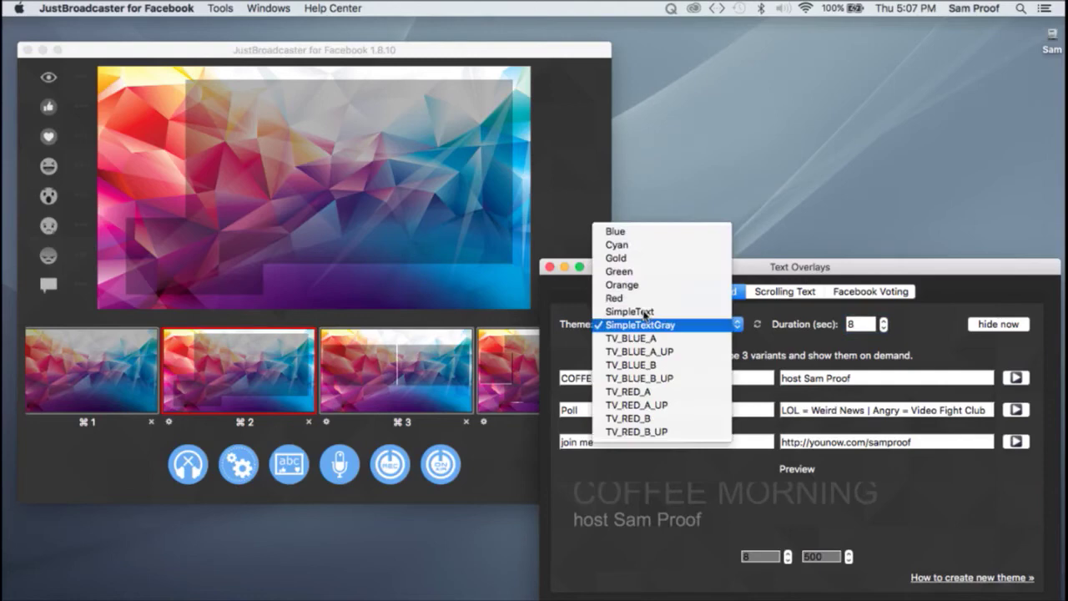
left_click(634, 270)
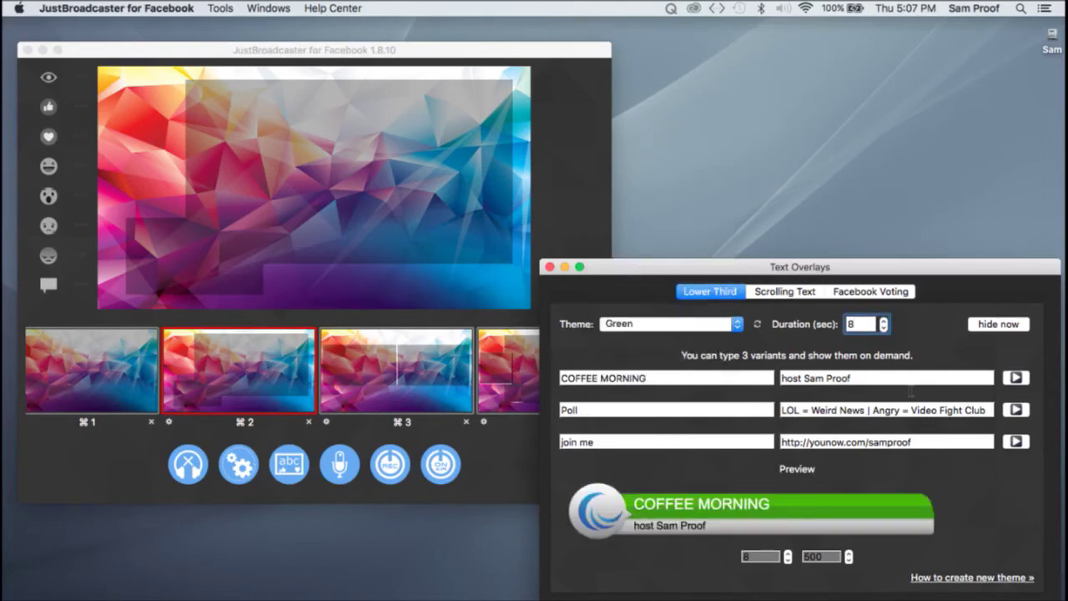
- Change the COFFEE MORNING caption to 'Cool Dude' and preview it
double_click(720, 378)
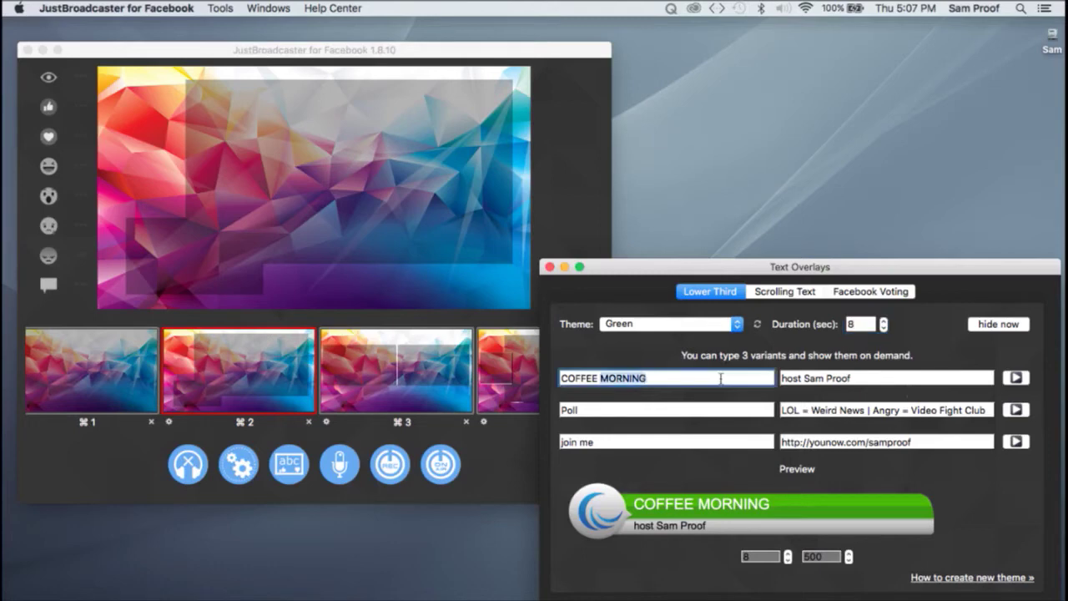
triple_click(720, 378)
type("Cool Dude")
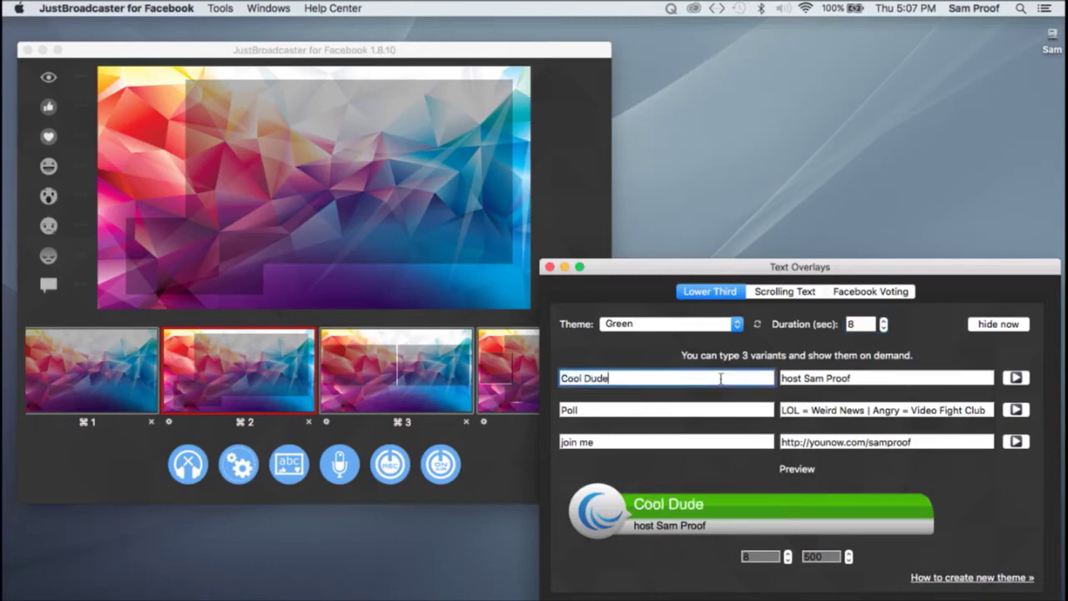
key("Tab")
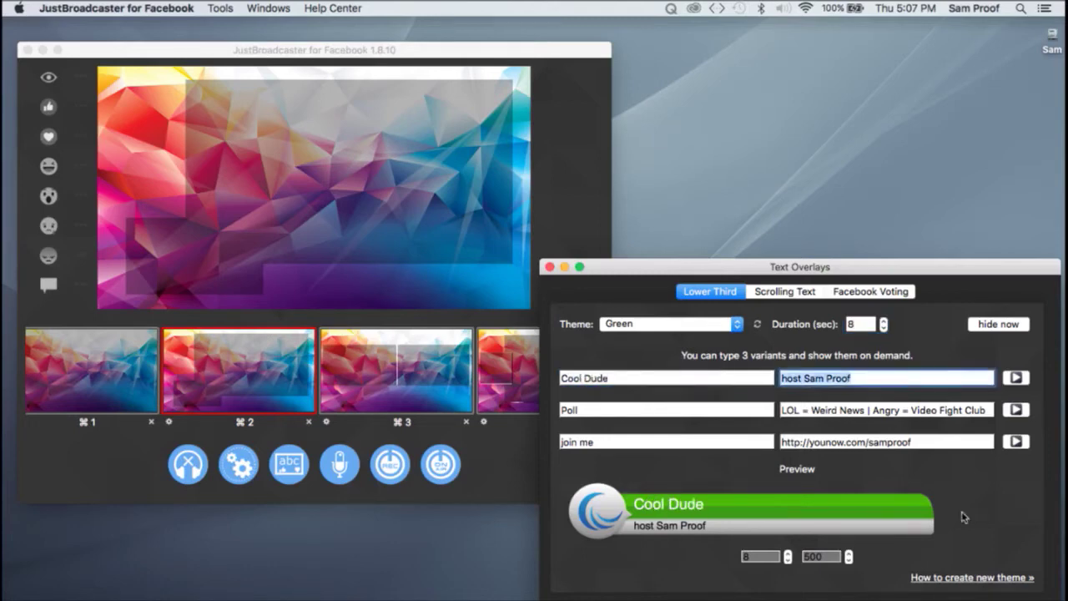
left_click(1016, 380)
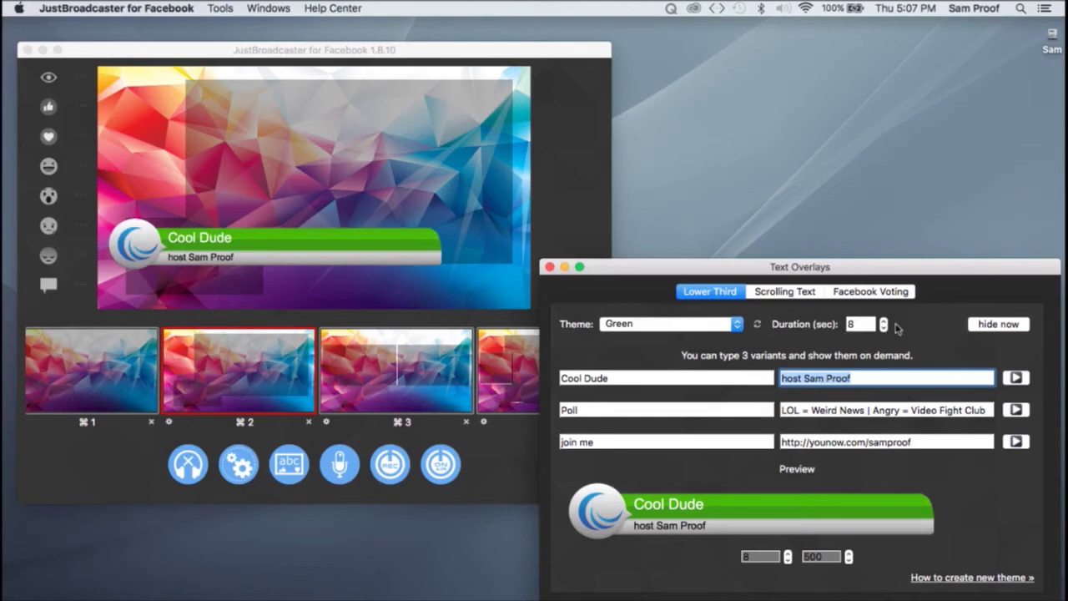
left_click(1008, 326)
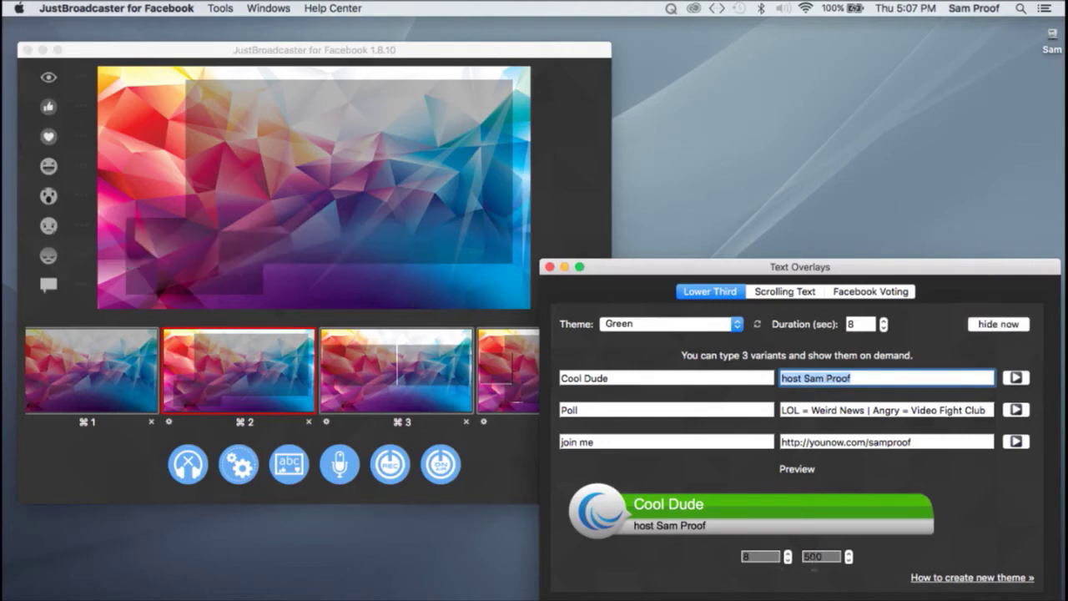
- Set the lower third position values to 80 and 100, replaying it to check
key("Tab")
type("100")
key("Return")
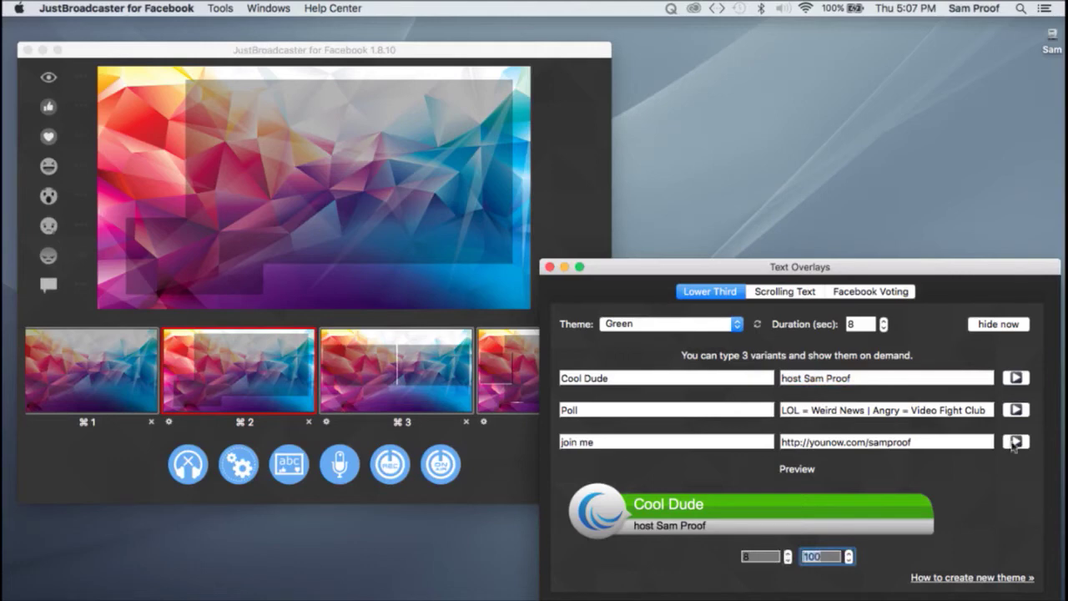
left_click(1015, 377)
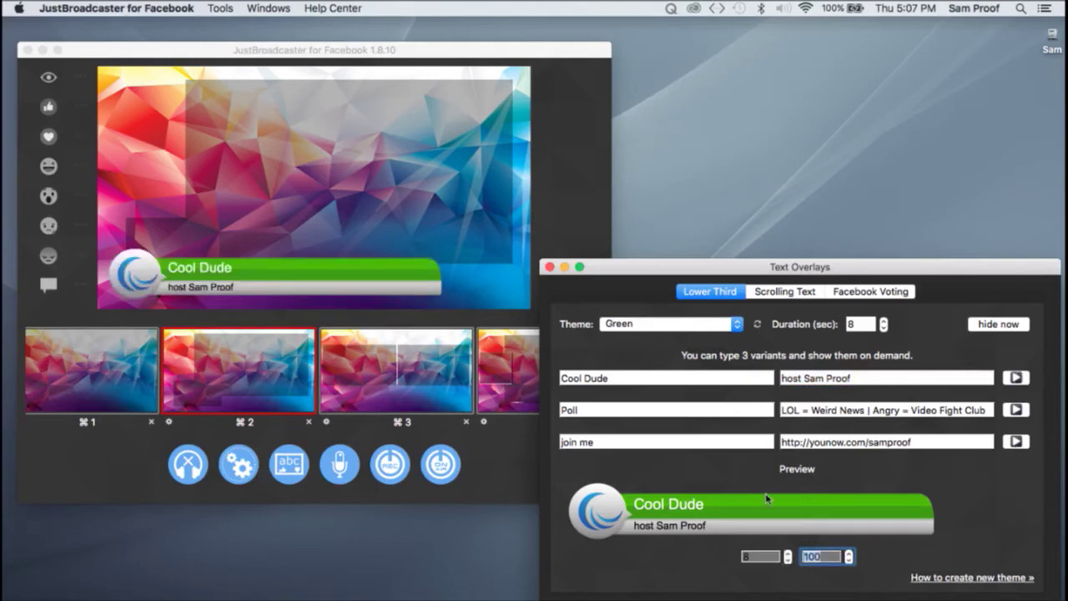
key("shift+Tab")
type("80")
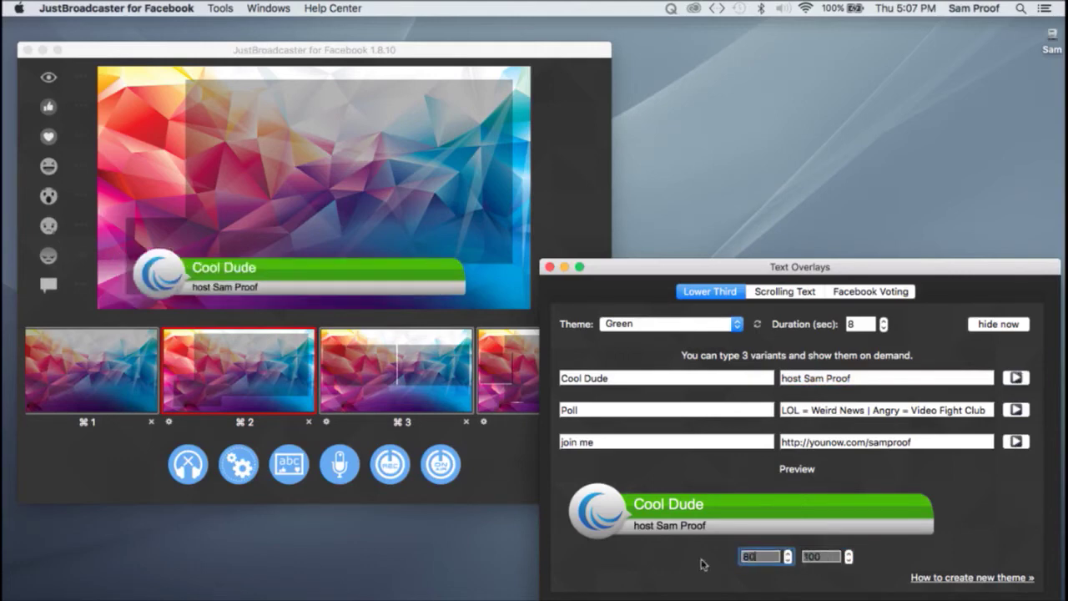
key("Return")
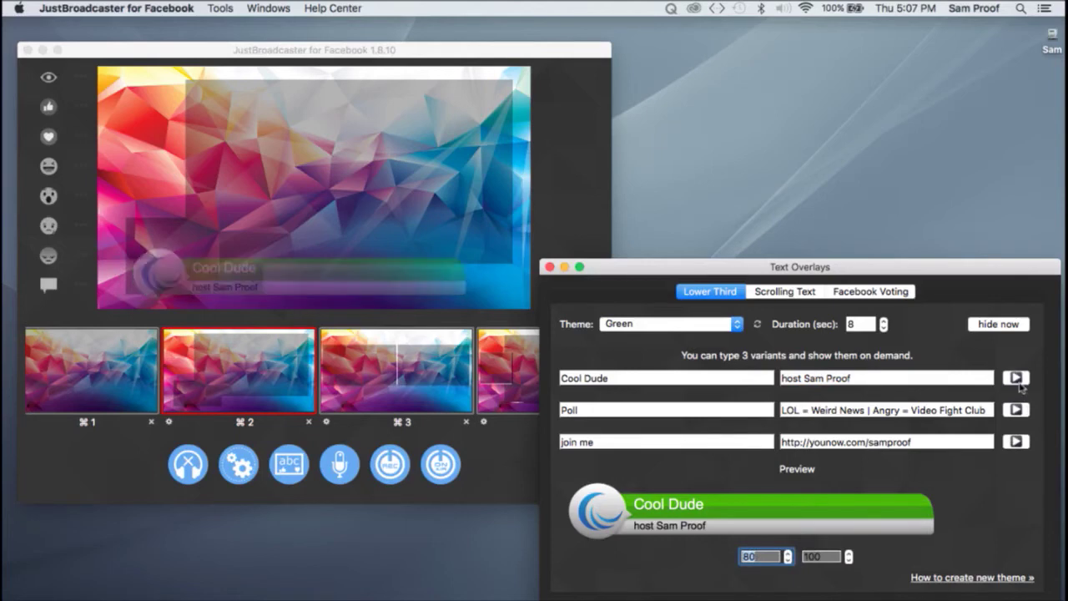
left_click(1016, 380)
- Briefly try 800 horizontally, revert to 80, hide it, and open Scrolling Text
left_click(768, 554)
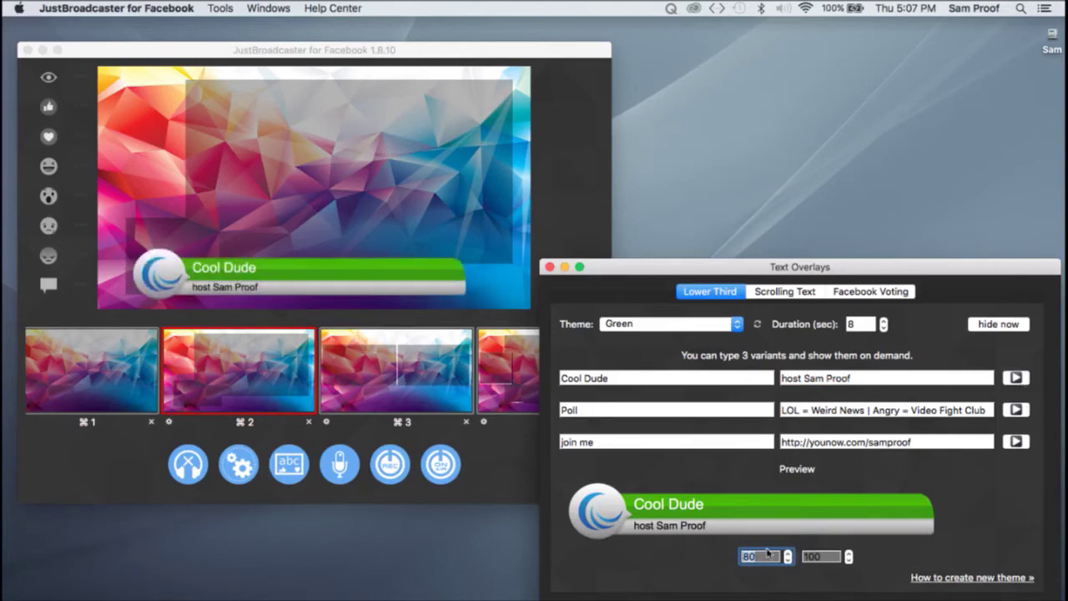
type("0")
key("Return")
key("BackSpace")
key("Return")
left_click(983, 326)
left_click(784, 291)
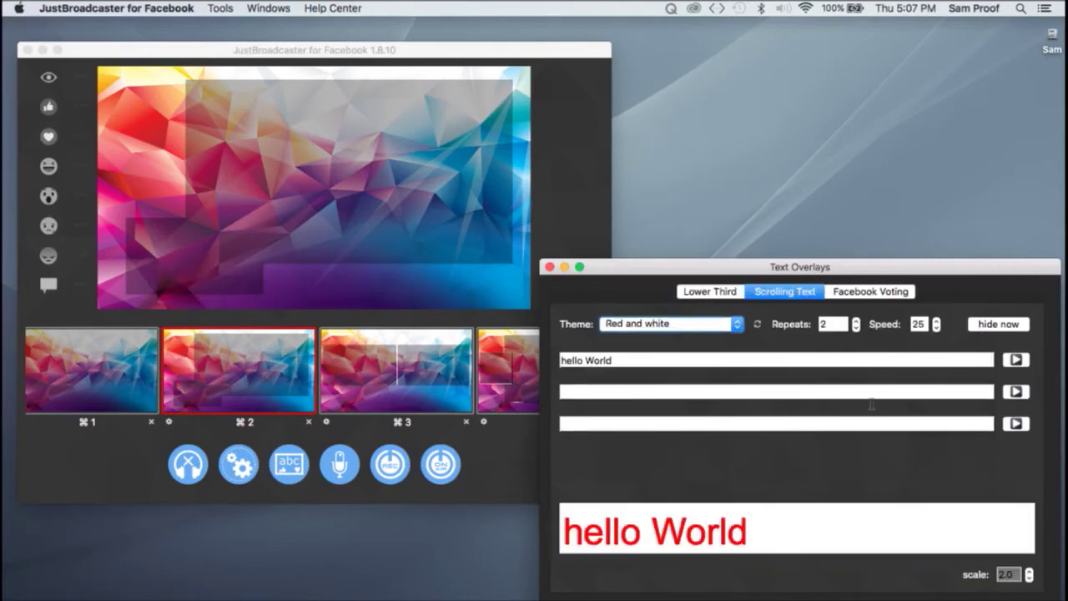
- Apply the WhiteBlack scrolling theme and set speed to 40, replaying hello World
left_click(723, 327)
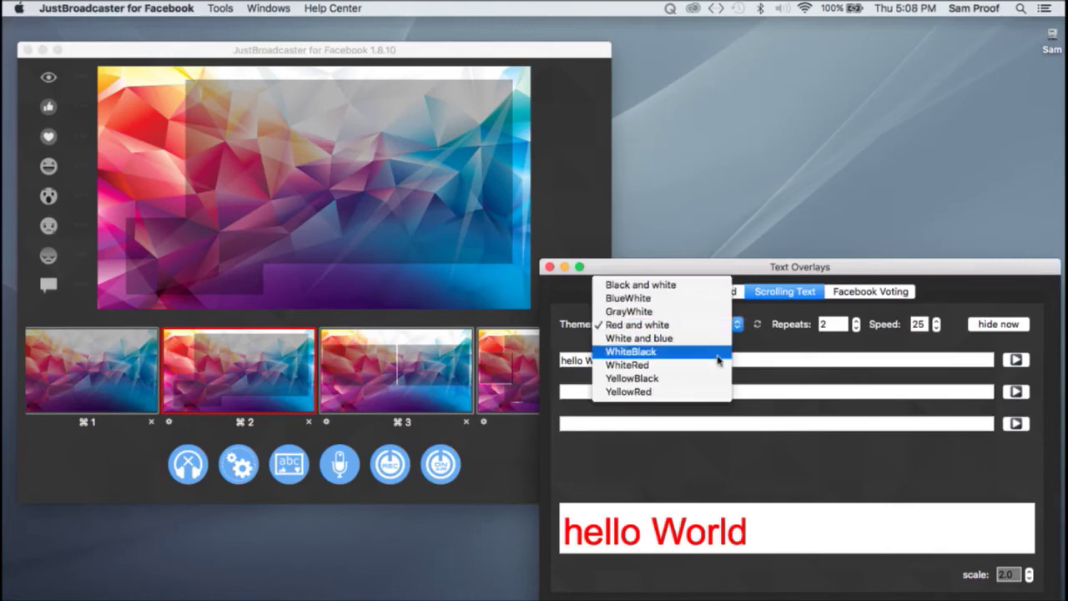
left_click(655, 351)
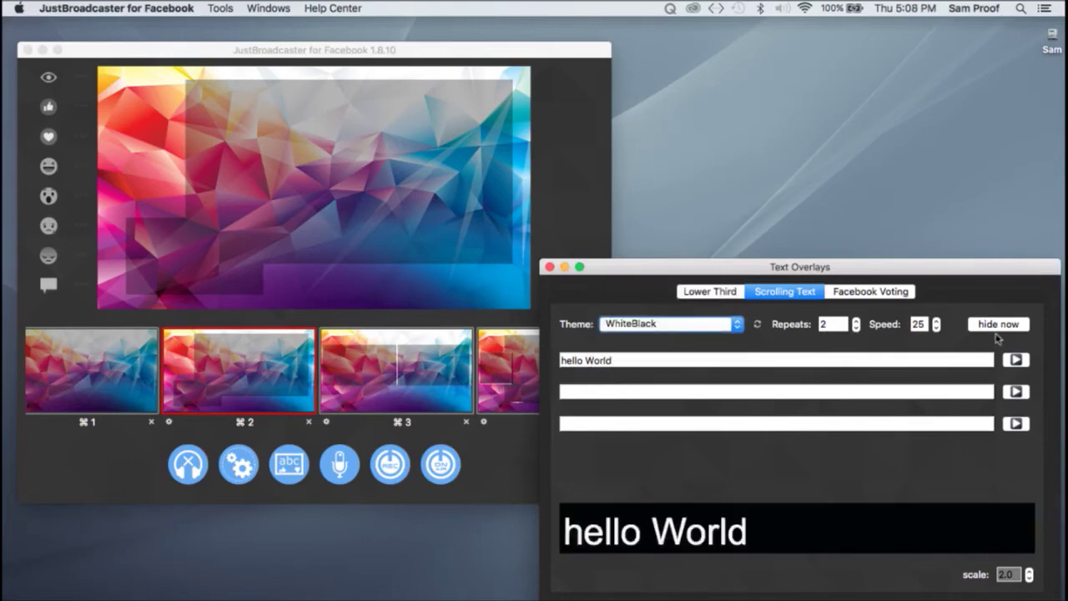
left_click(1016, 360)
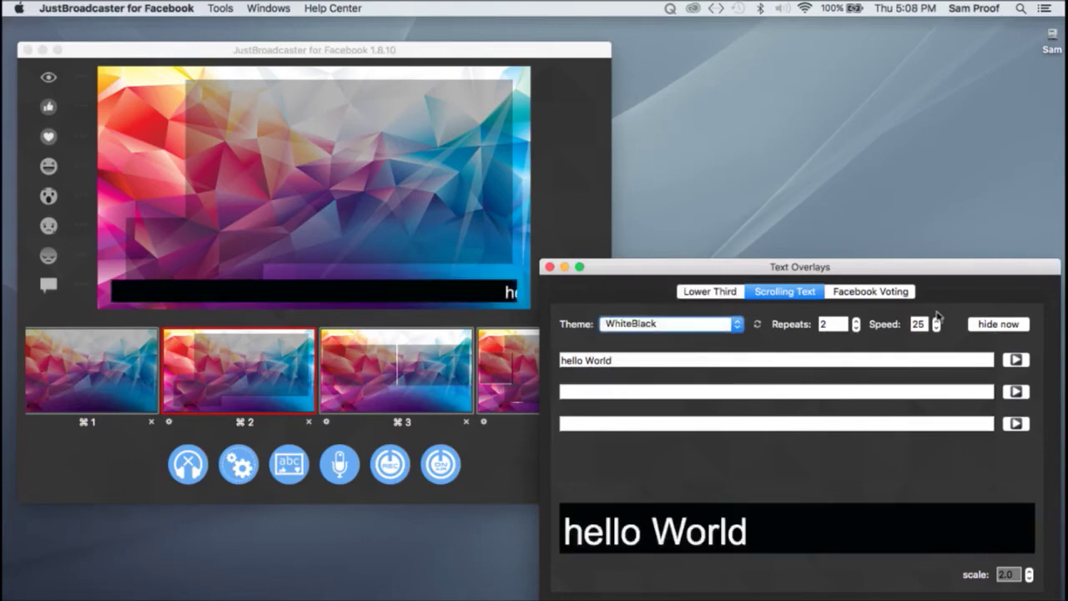
double_click(917, 326)
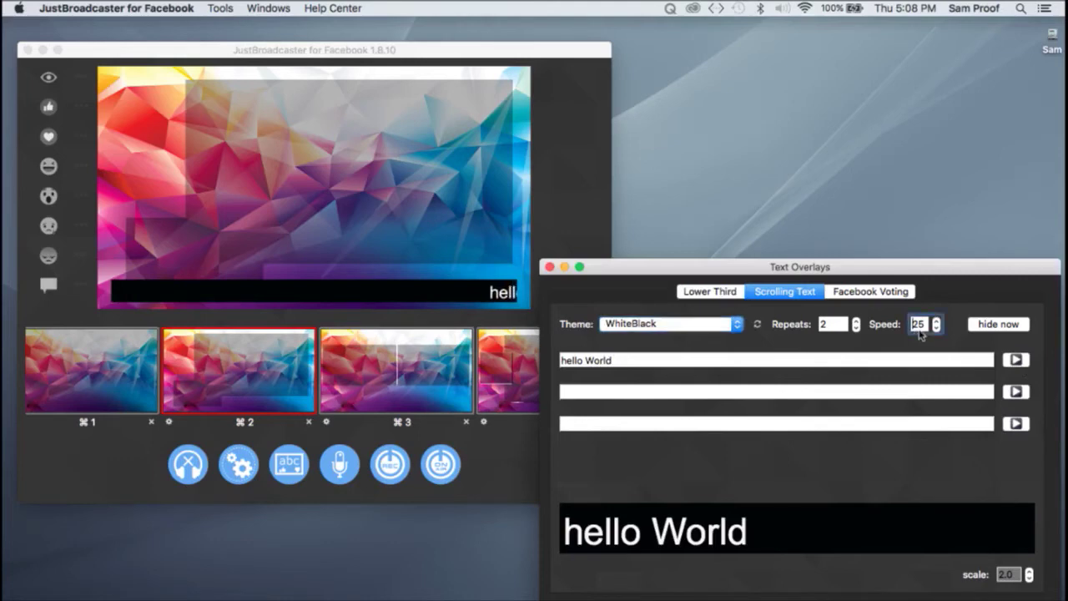
type("40")
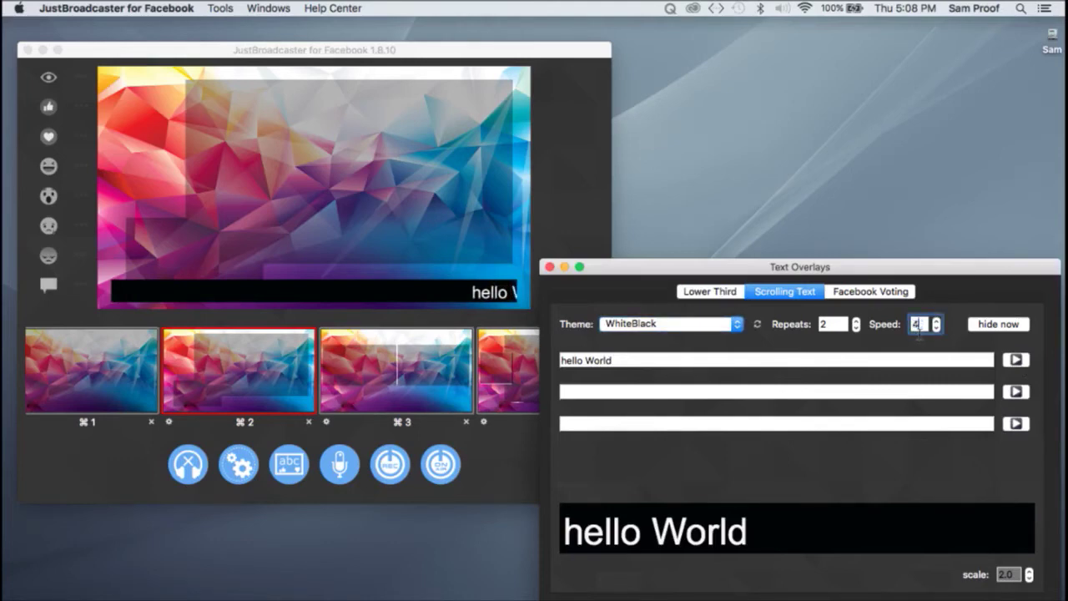
left_click(998, 324)
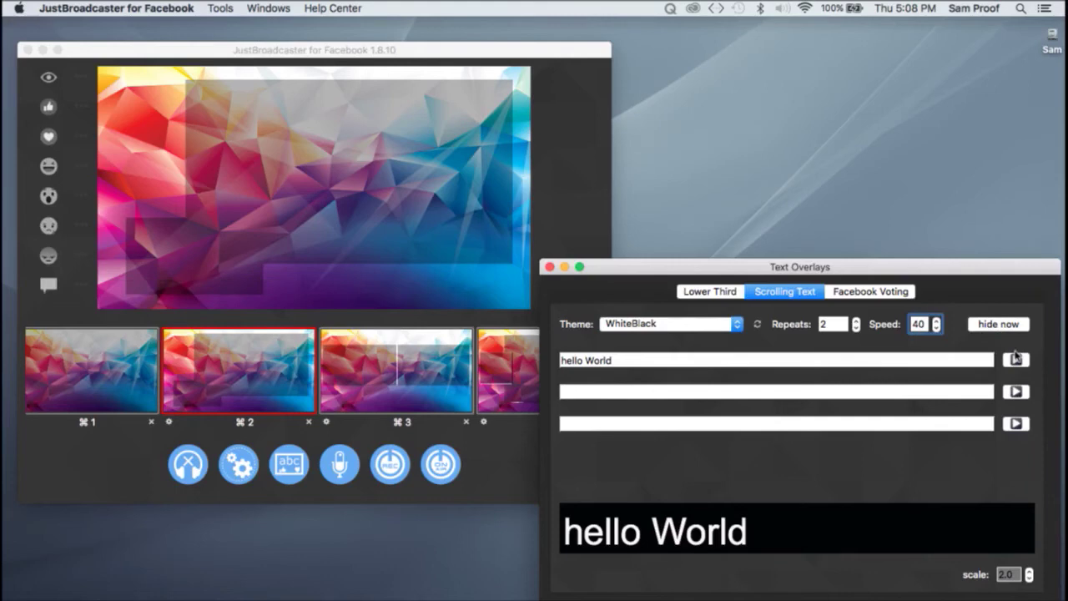
left_click(1015, 359)
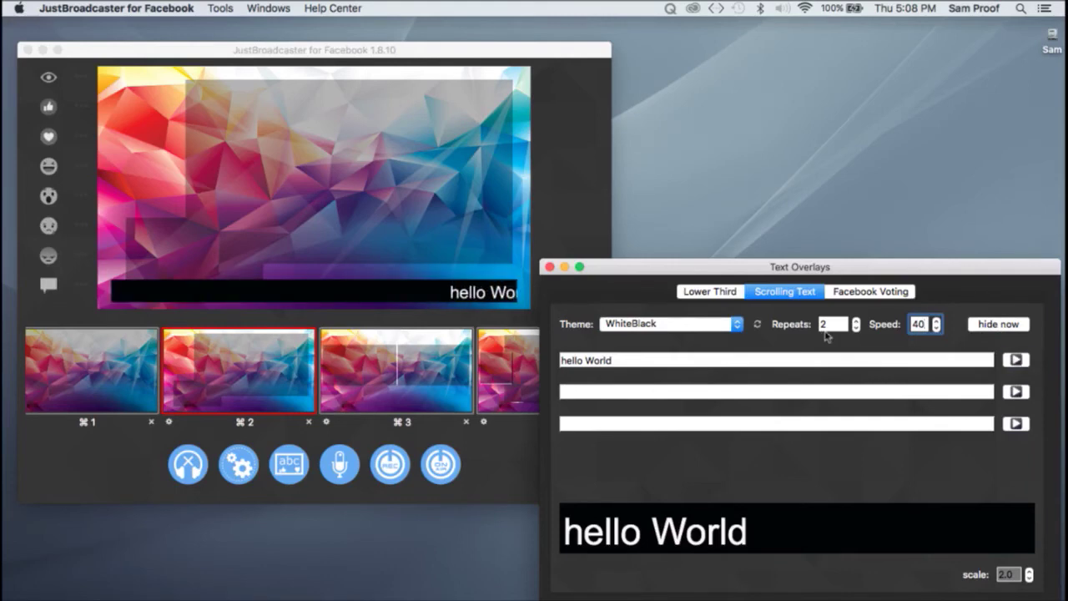
- Use 2 repeats, enlarge the scale to 5.4, then hide and rerun the ticker
left_click(824, 328)
left_click(1030, 570)
left_click(1030, 570)
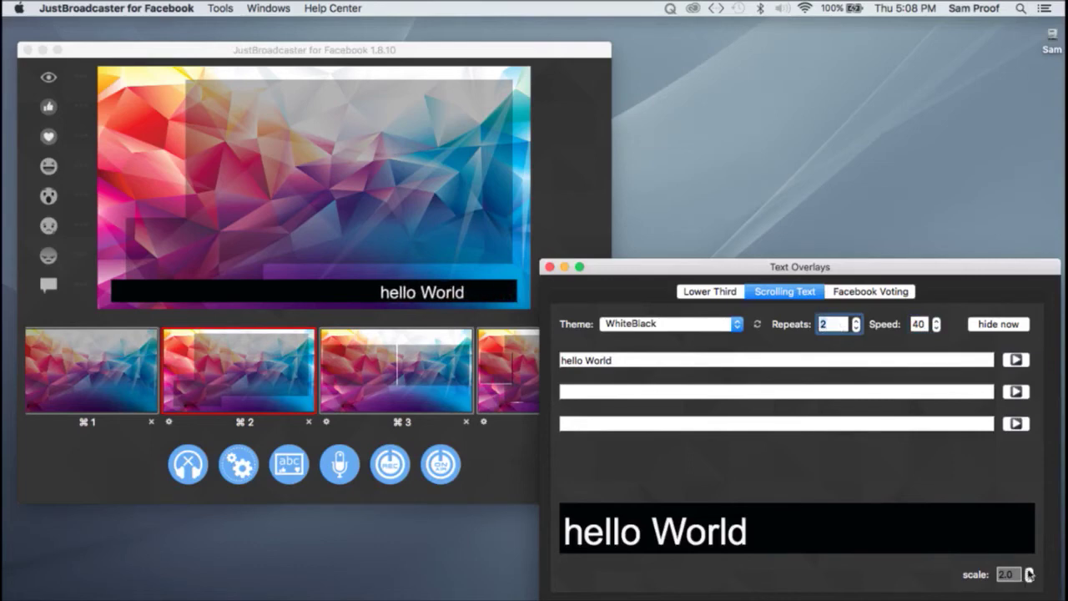
left_click(1030, 571)
left_click(1029, 570)
left_click(1030, 570)
left_click(1030, 570)
left_click(1029, 571)
left_click(1029, 570)
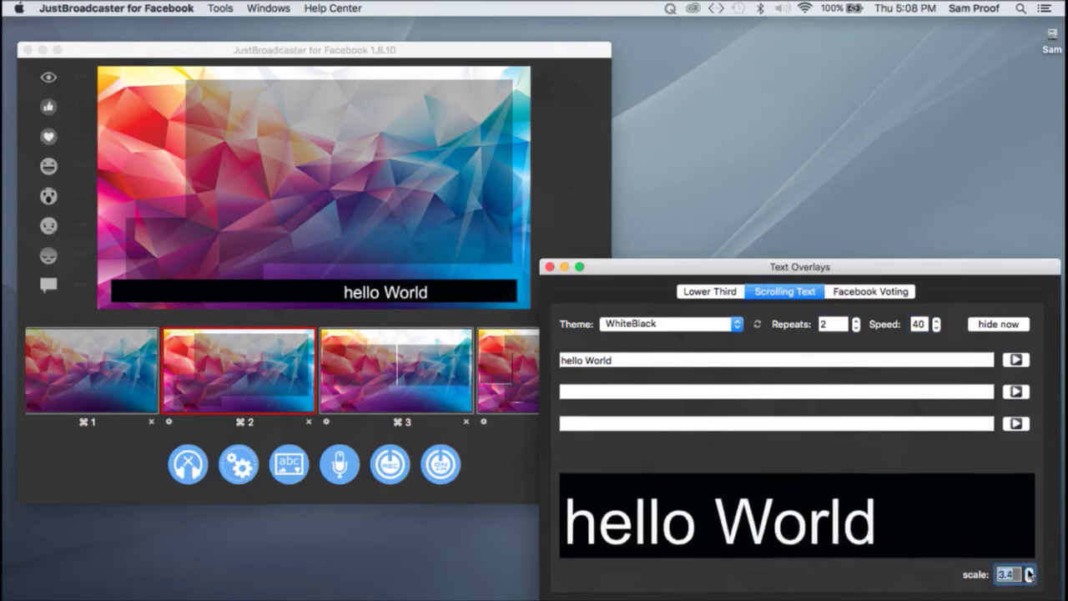
left_click(1029, 570)
left_click(1029, 570)
left_click(1029, 571)
left_click(1030, 570)
left_click(1029, 571)
left_click(1029, 570)
left_click(1029, 571)
left_click(1030, 571)
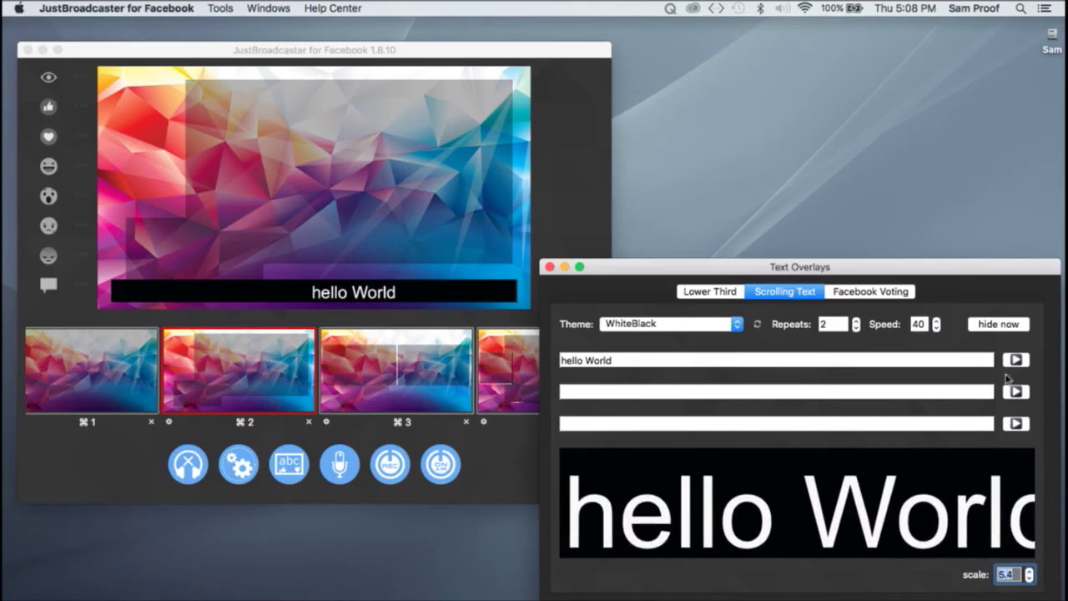
left_click(1006, 326)
left_click(1016, 358)
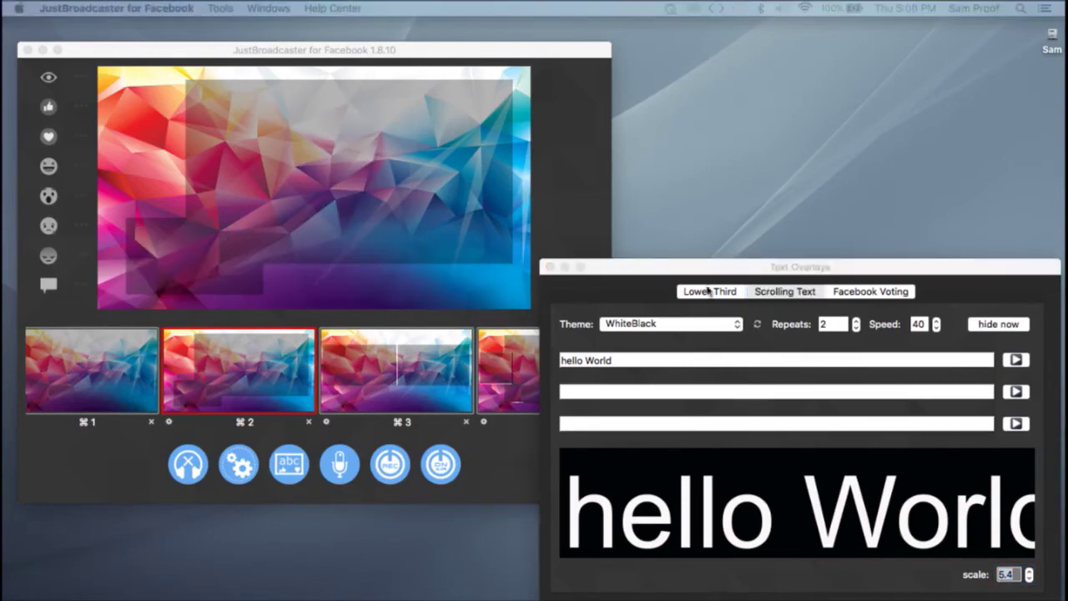
- Bring the Text Overlays window forward and close it
left_click(623, 265)
left_click(549, 266)
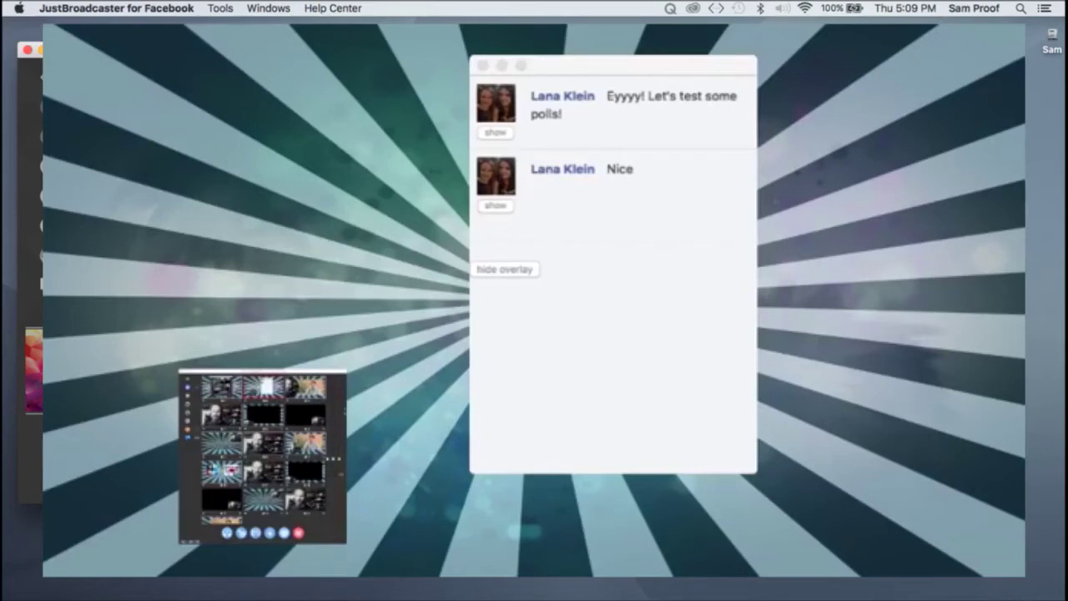
- Display the viewer comment 'Nice' as an overlay on the live broadcast
left_click(501, 222)
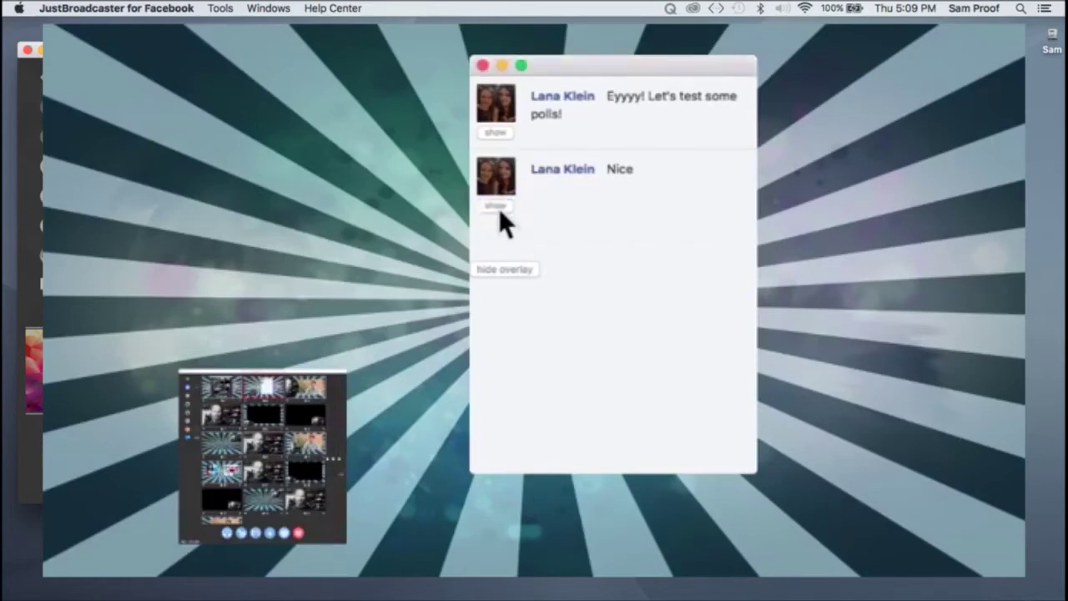
left_click(496, 206)
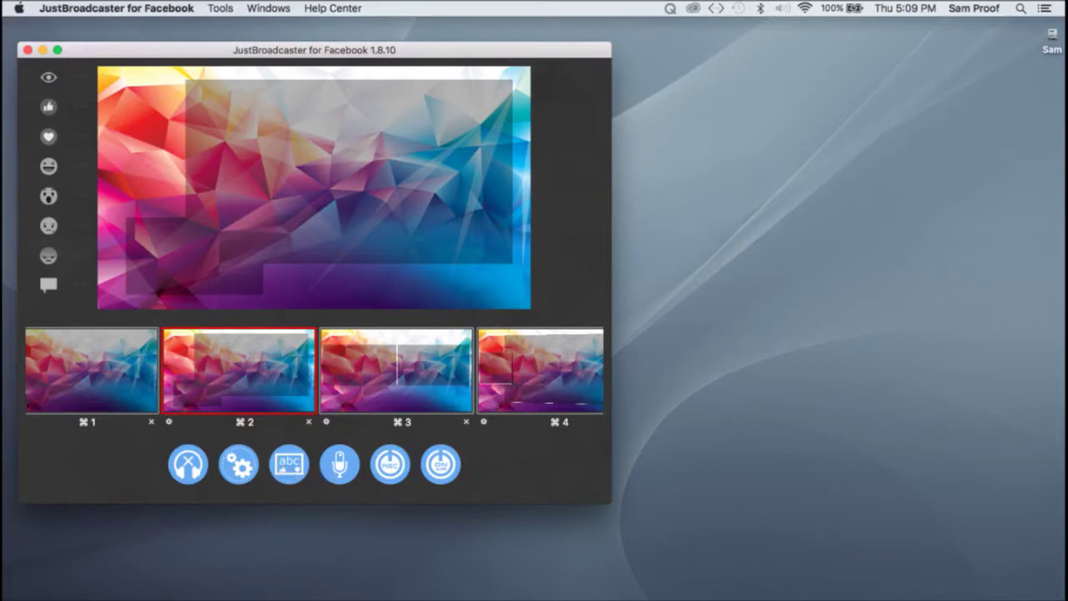
- Open the Facebook Voting text overlays and pick the SmileAngry poll layout
left_click(297, 477)
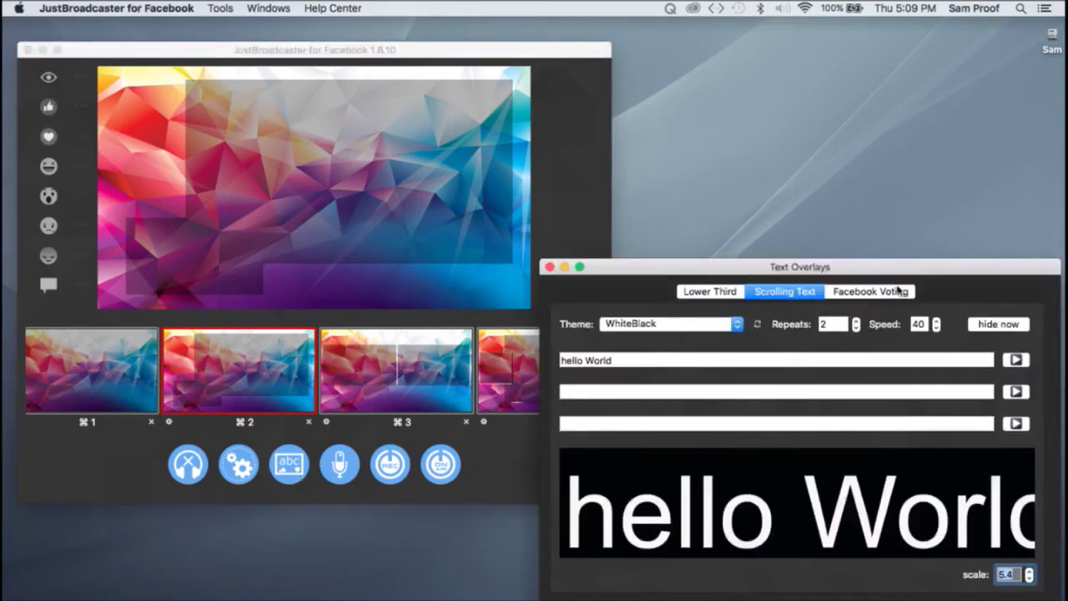
left_click(894, 290)
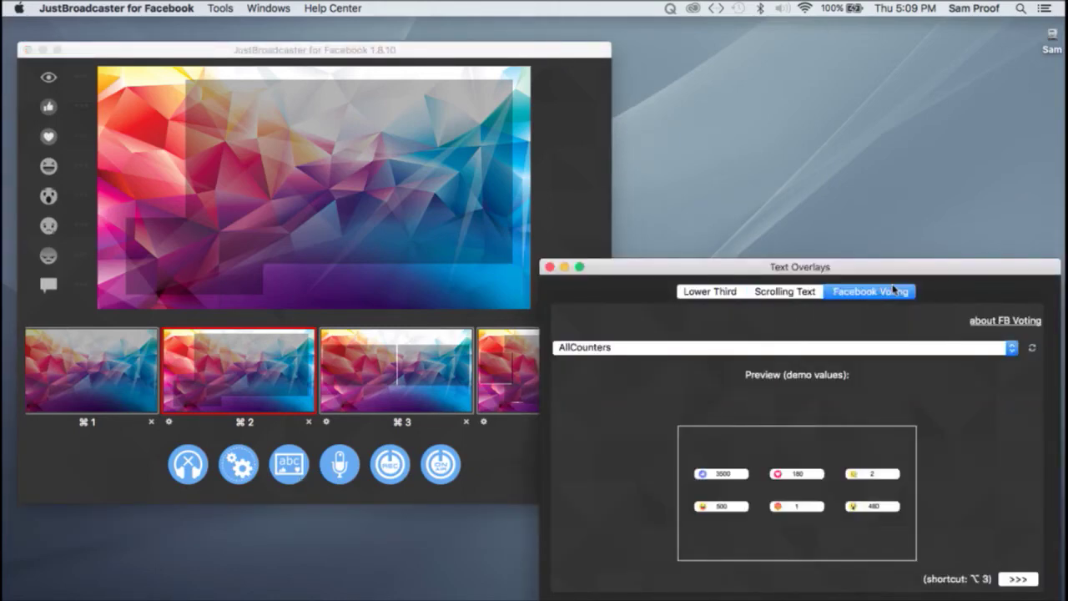
left_click(924, 349)
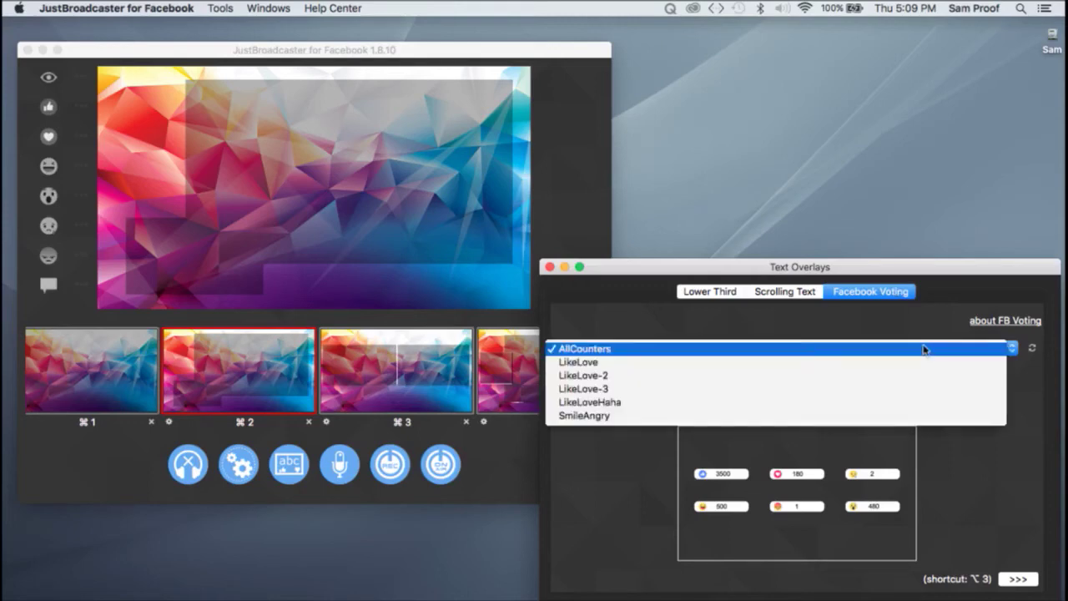
left_click(904, 417)
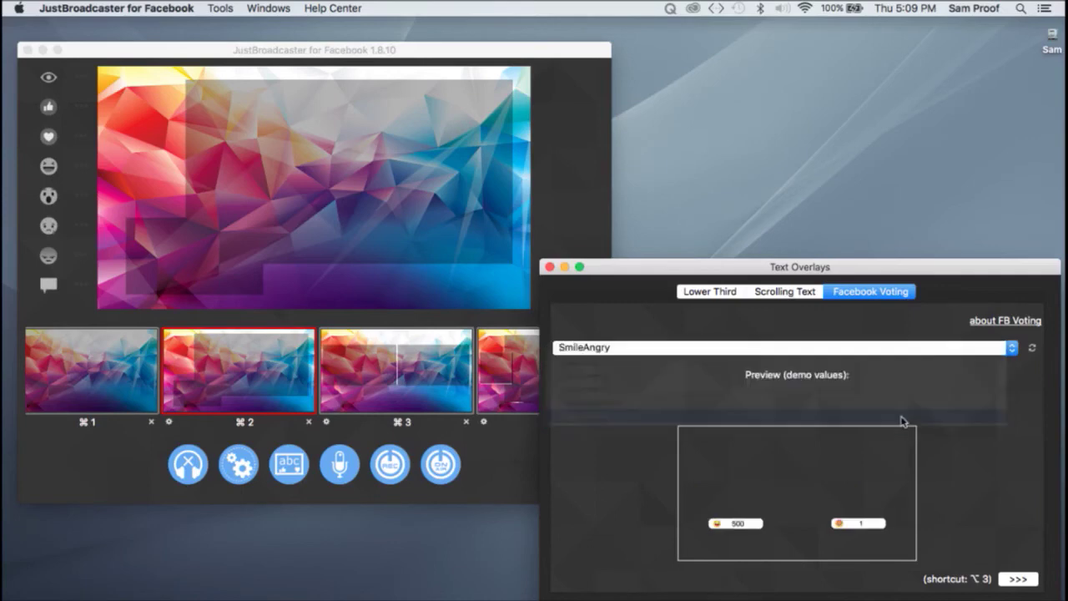
- Try the LikeLove, LikeLove-2, LikeLove-3 and LikeLoveHaha poll layouts
left_click(889, 357)
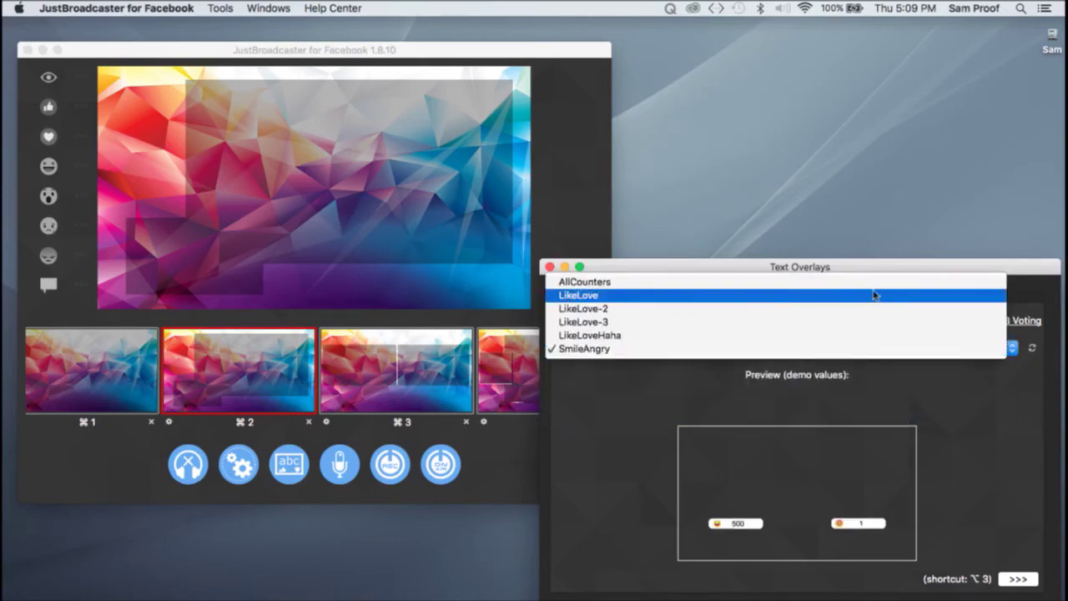
left_click(875, 297)
left_click(868, 347)
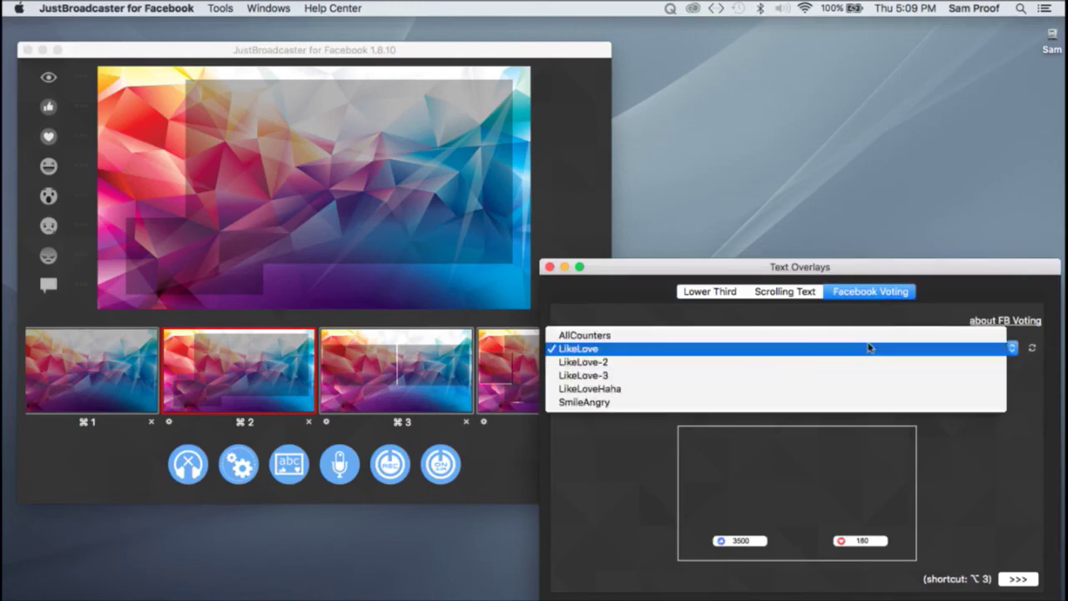
left_click(870, 362)
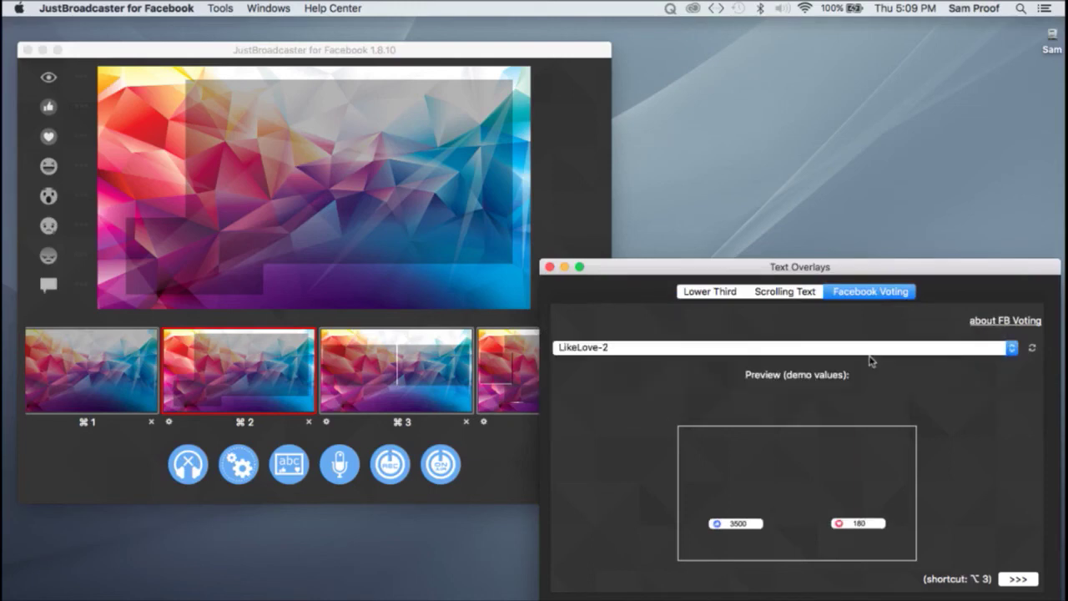
left_click(868, 348)
left_click(871, 370)
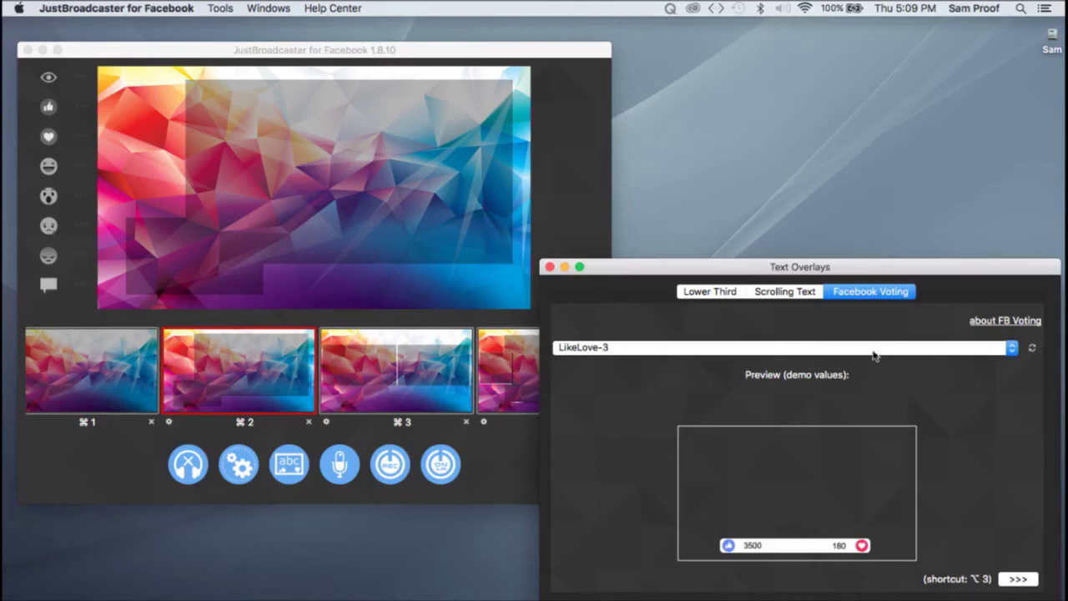
left_click(872, 351)
left_click(874, 365)
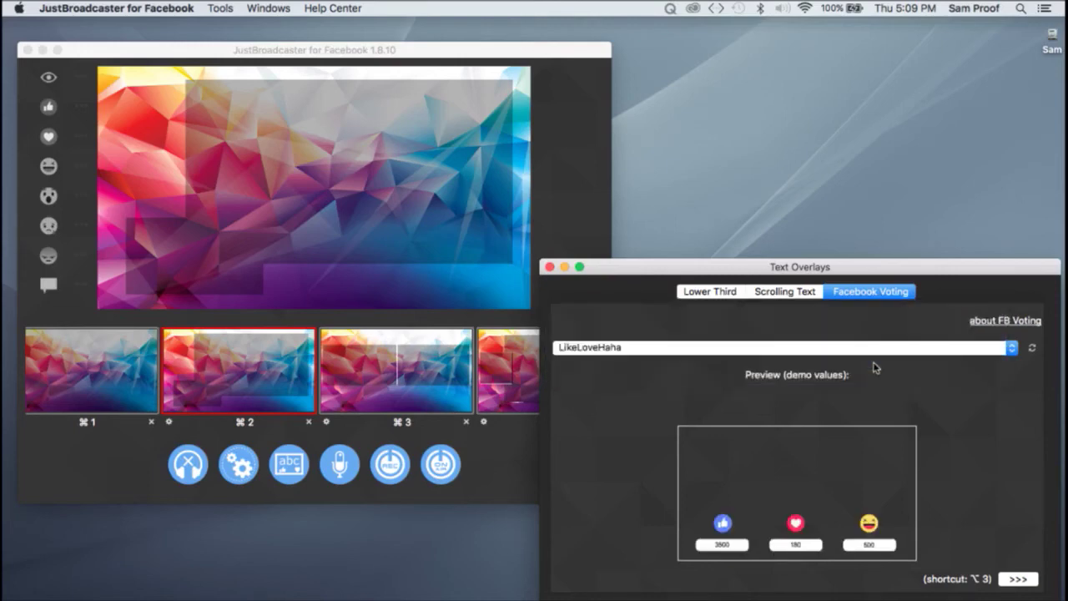
- Return to the SmileAngry layout and put its Haha and Angry counters on air
left_click(867, 349)
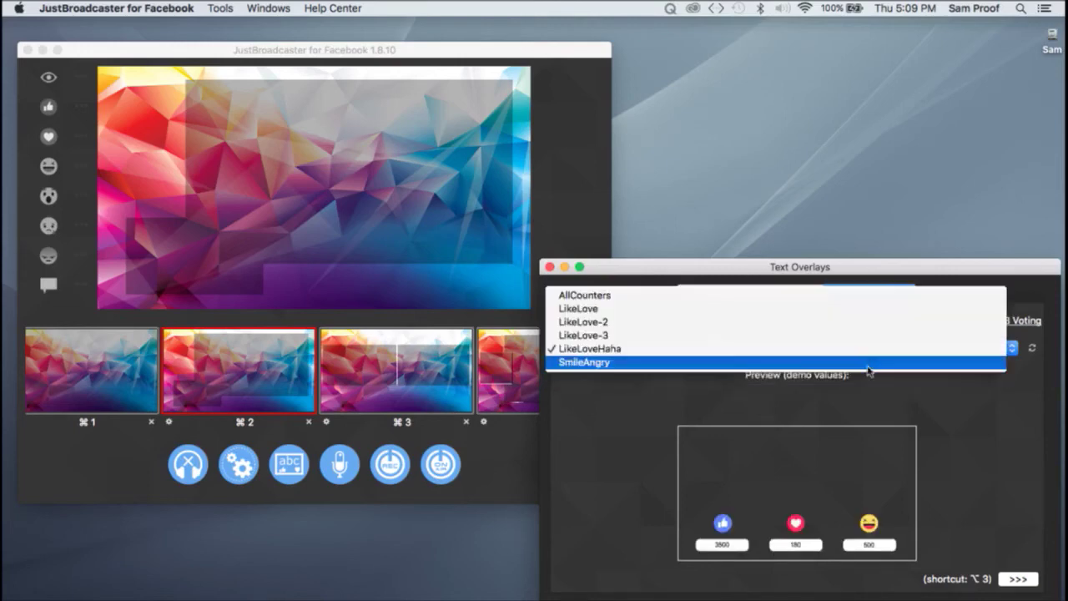
left_click(867, 363)
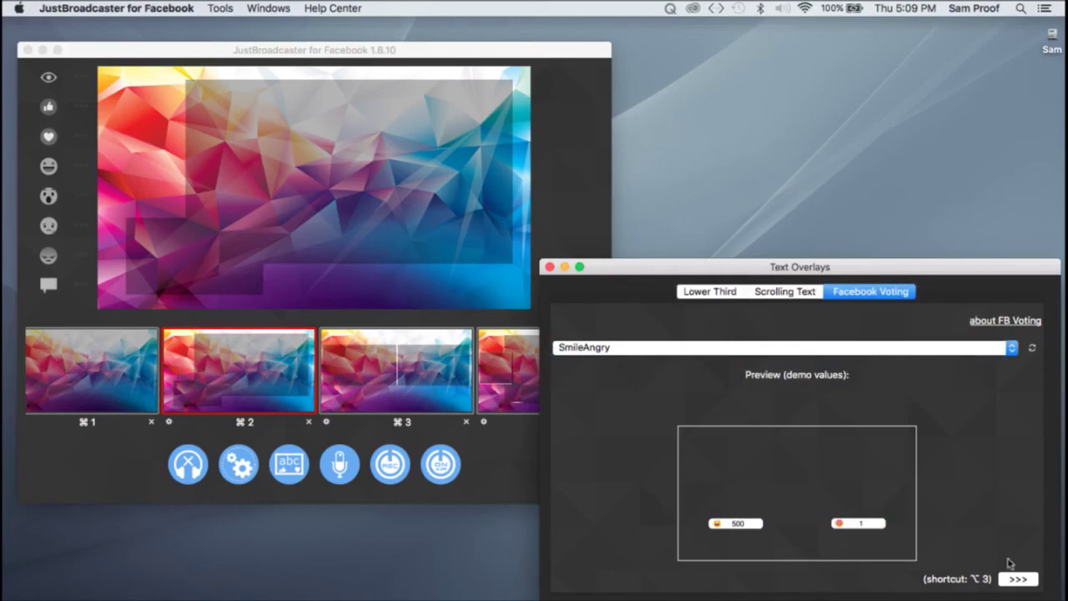
left_click(1018, 579)
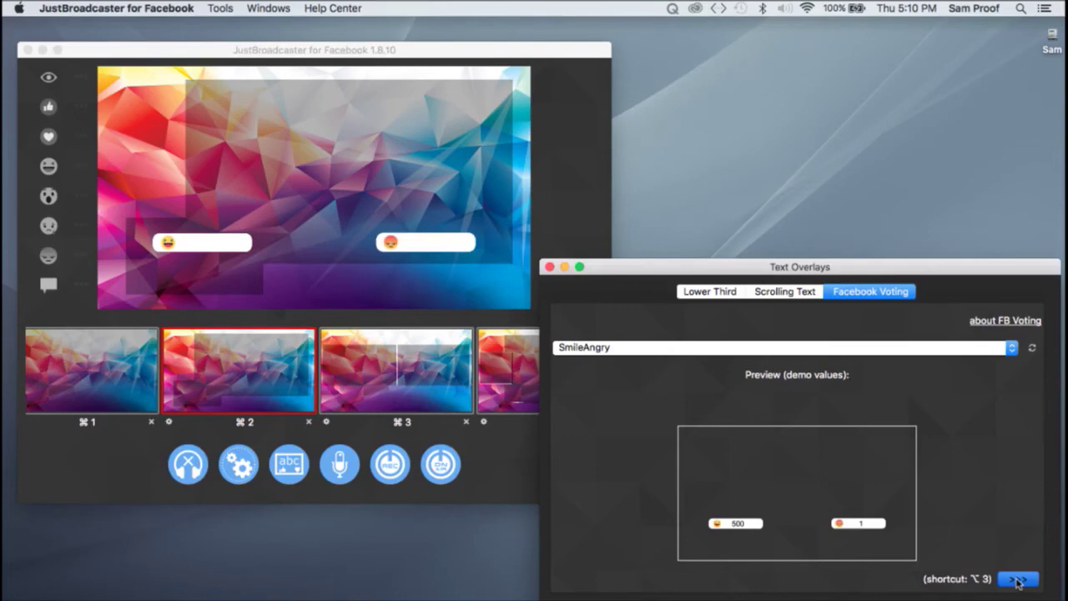
- In scene 3, load the photo IMG_2399.JPG into the left box
left_click(437, 365)
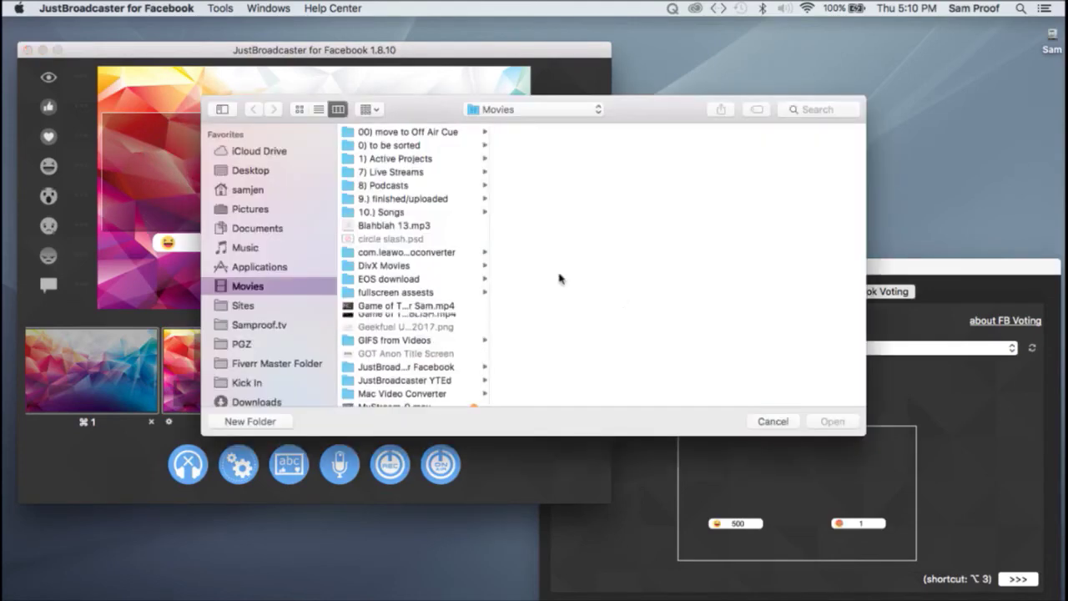
left_click(773, 422)
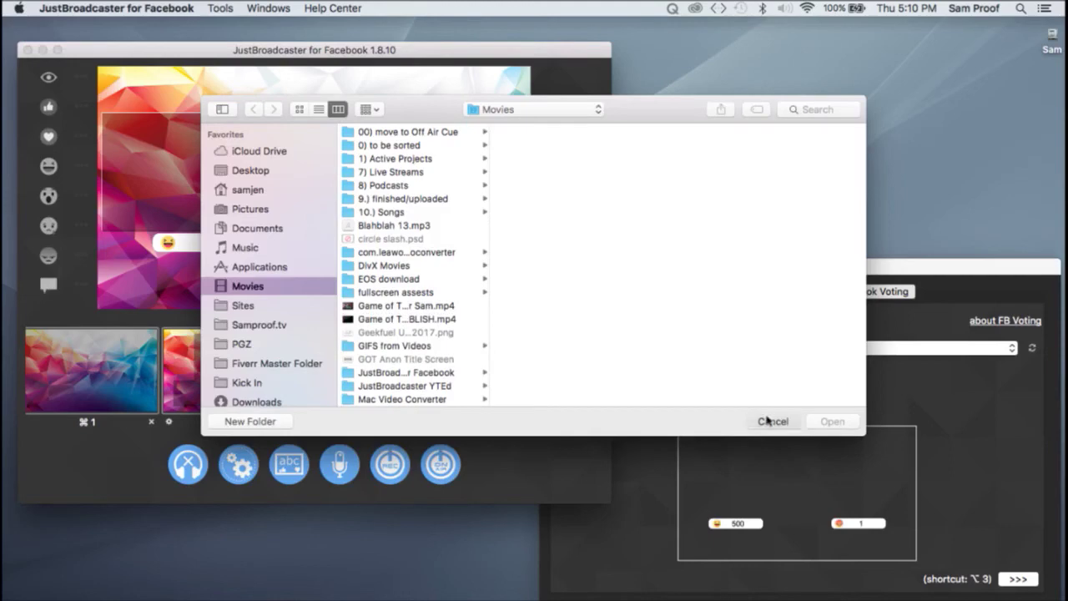
left_click(180, 193)
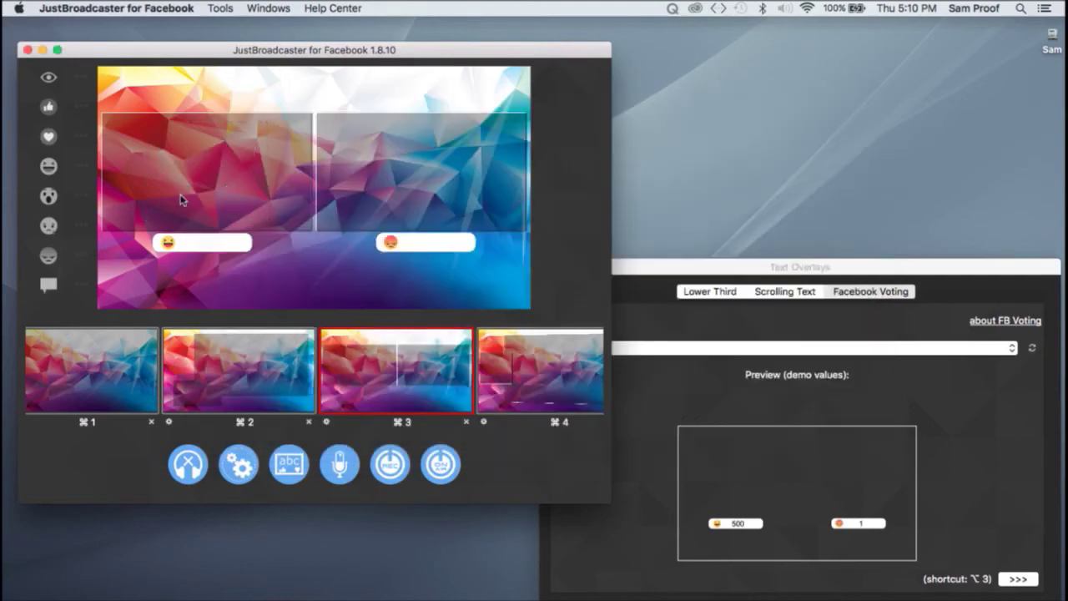
left_click(765, 186)
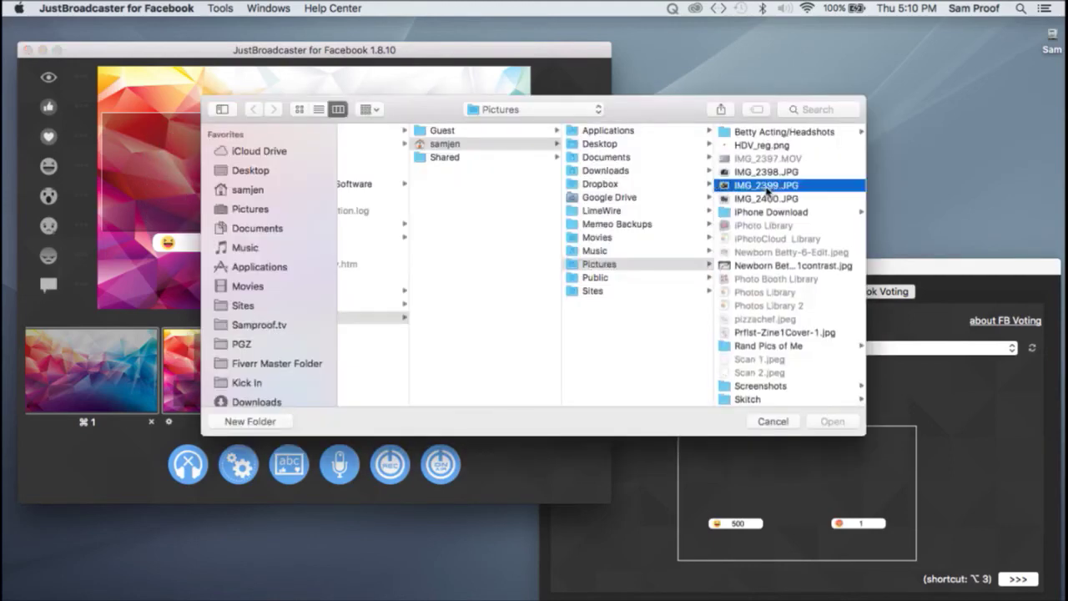
left_click(832, 422)
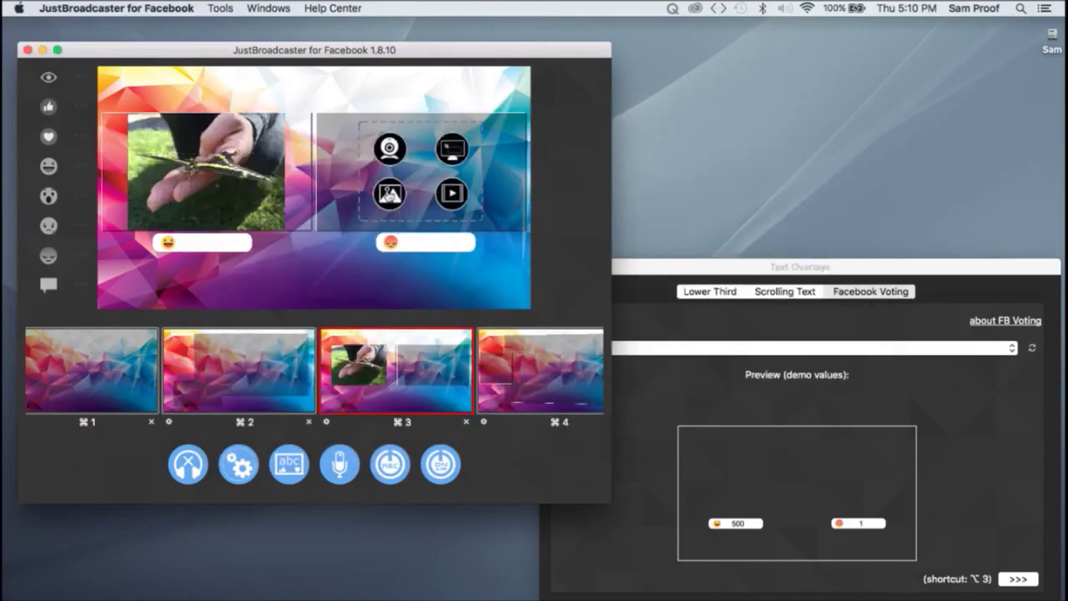
- Load the butterfly photo IMG_2400.JPG into scene 3's right box
left_click(389, 195)
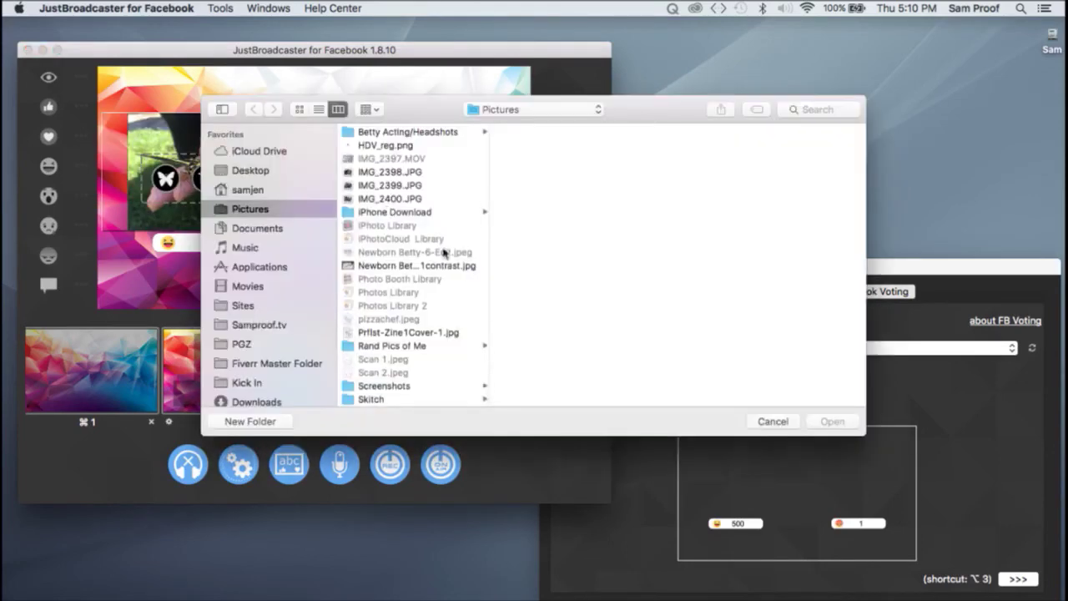
left_click(396, 200)
left_click(830, 422)
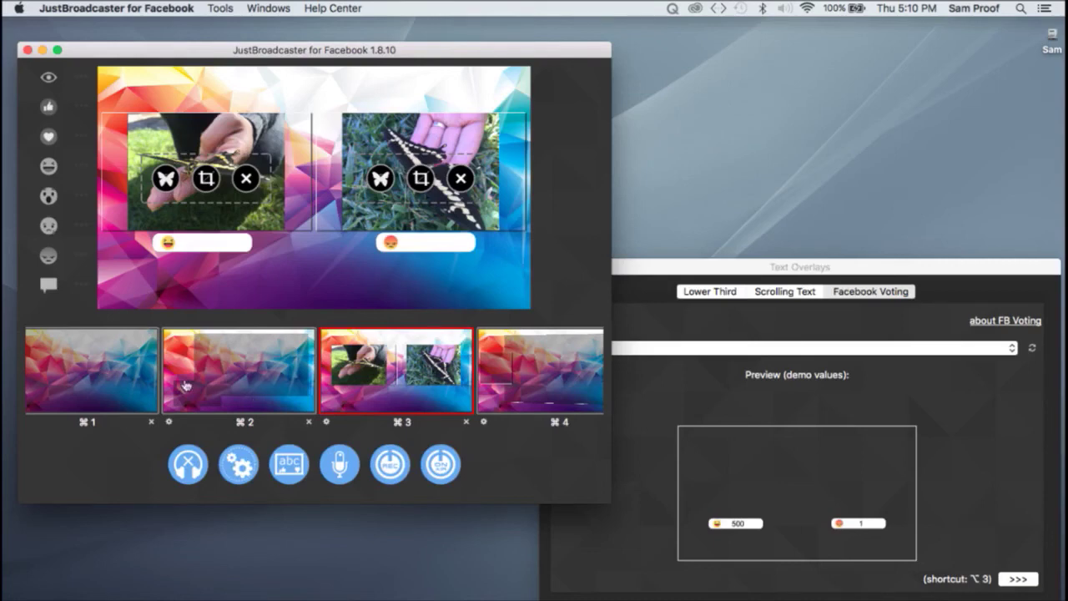
- On scene 1, stop the voting poll, close Text Overlays, and recentre the main window
left_click(88, 378)
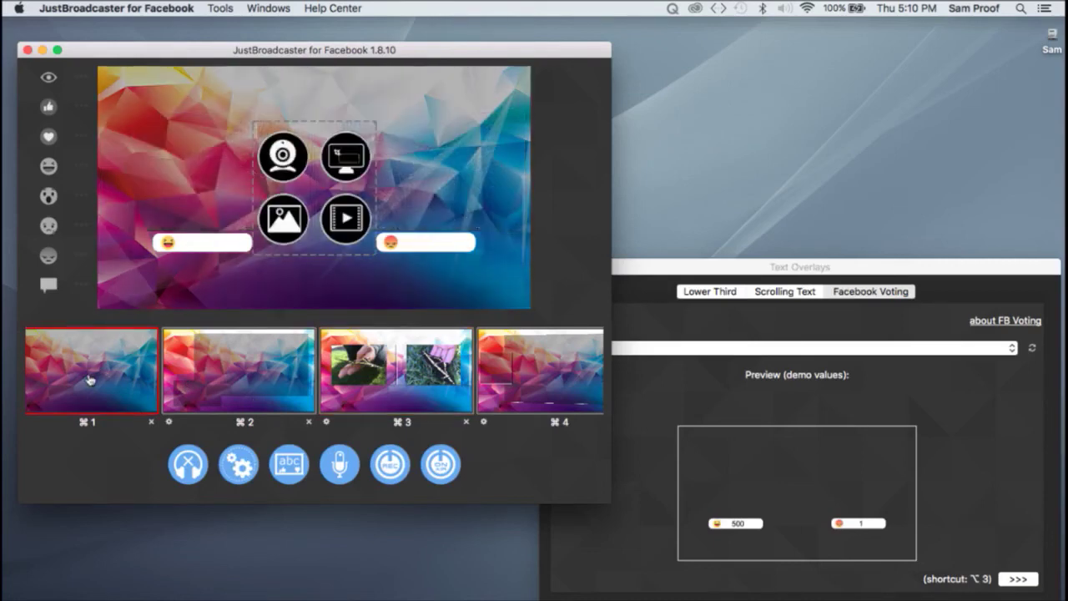
left_click(1018, 544)
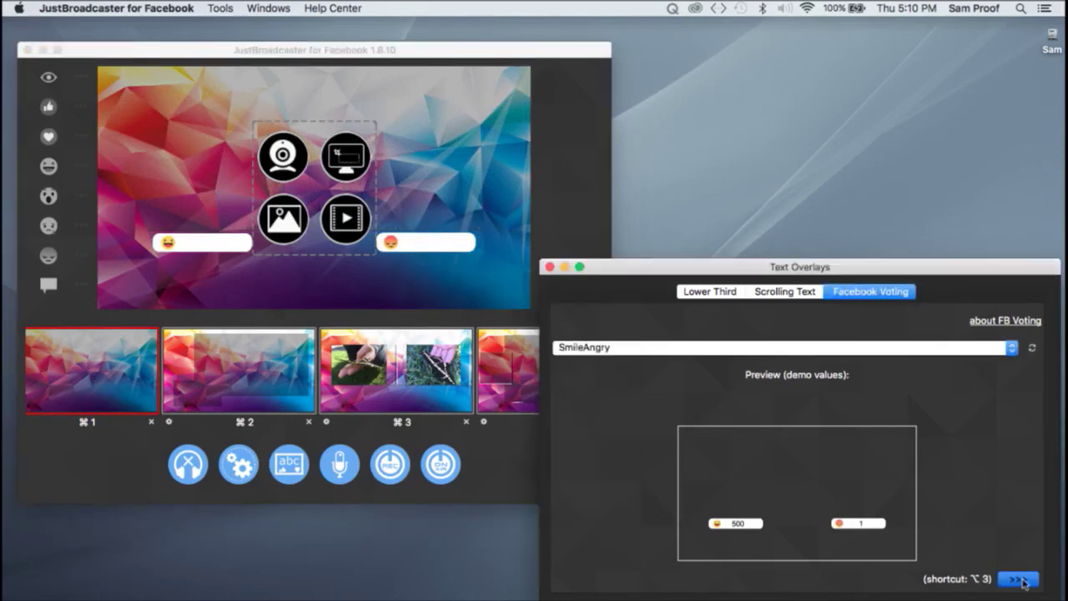
left_click(1021, 580)
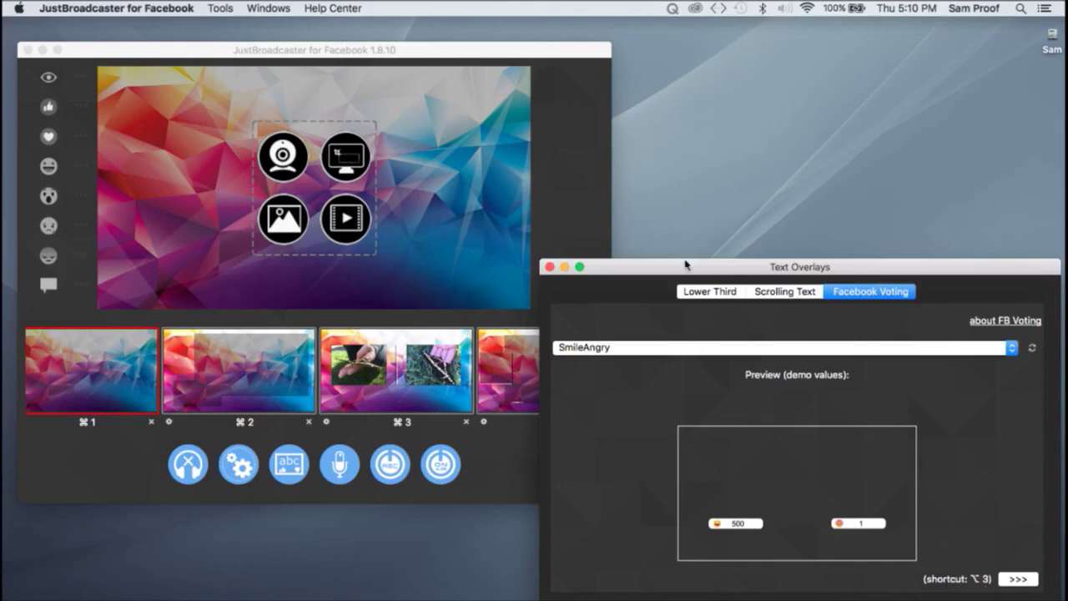
left_click(549, 268)
left_click_drag(453, 51, 682, 60)
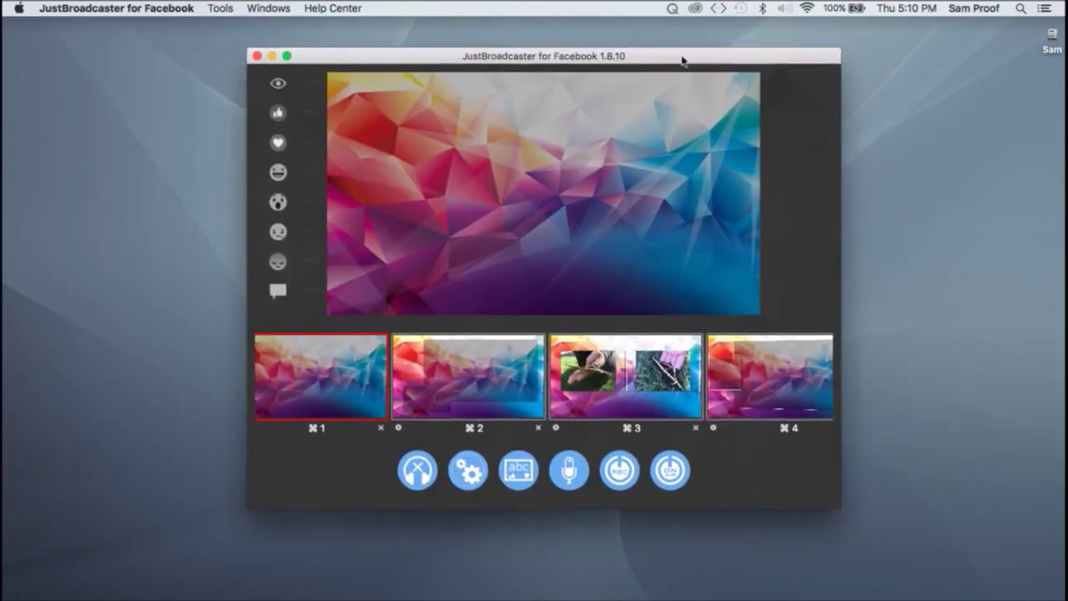